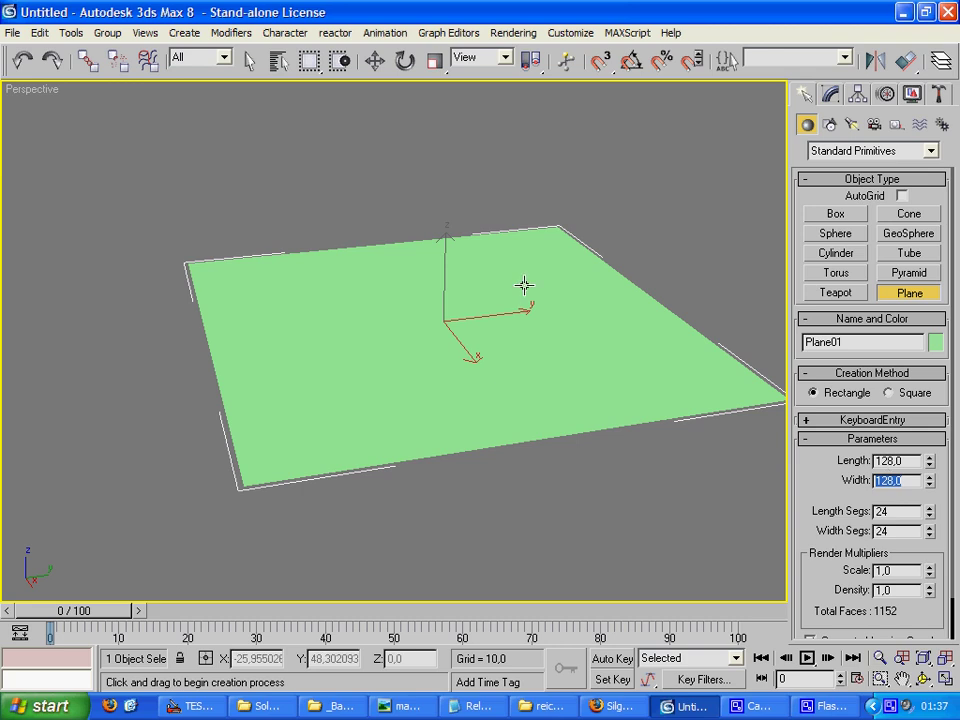
Rotate the plane 90 degrees about the Y axis so it stands upright
click(405, 60)
drag(461, 290, 461, 336)
double_click(333, 658)
text(90)
key(Return)
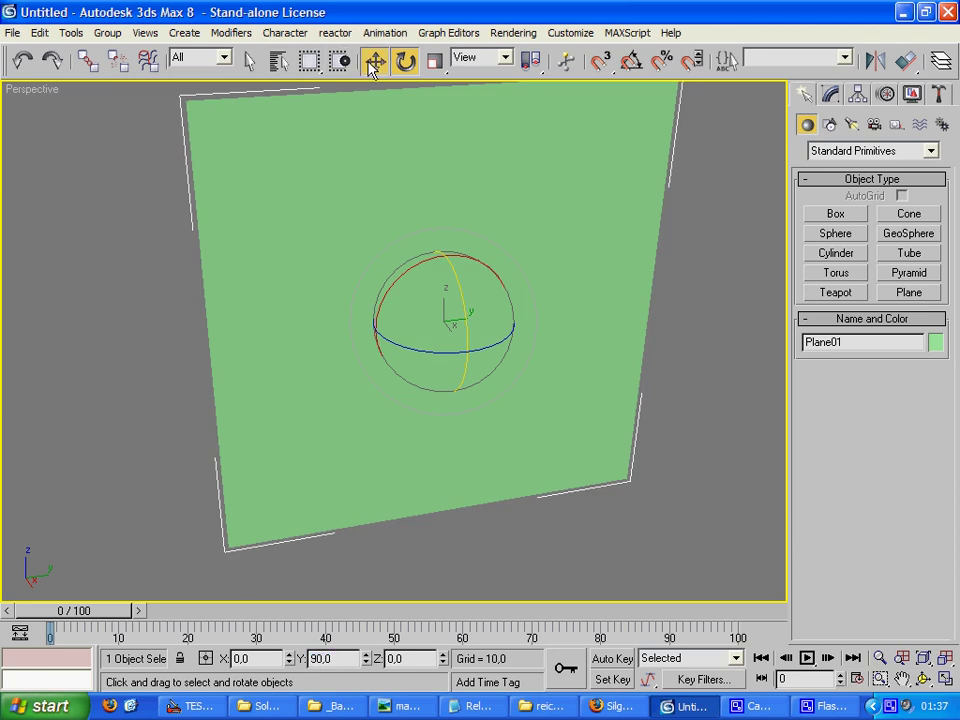
Move the plane to the origin with X and Y at 0, and clear the selection
click(375, 60)
double_click(255, 658)
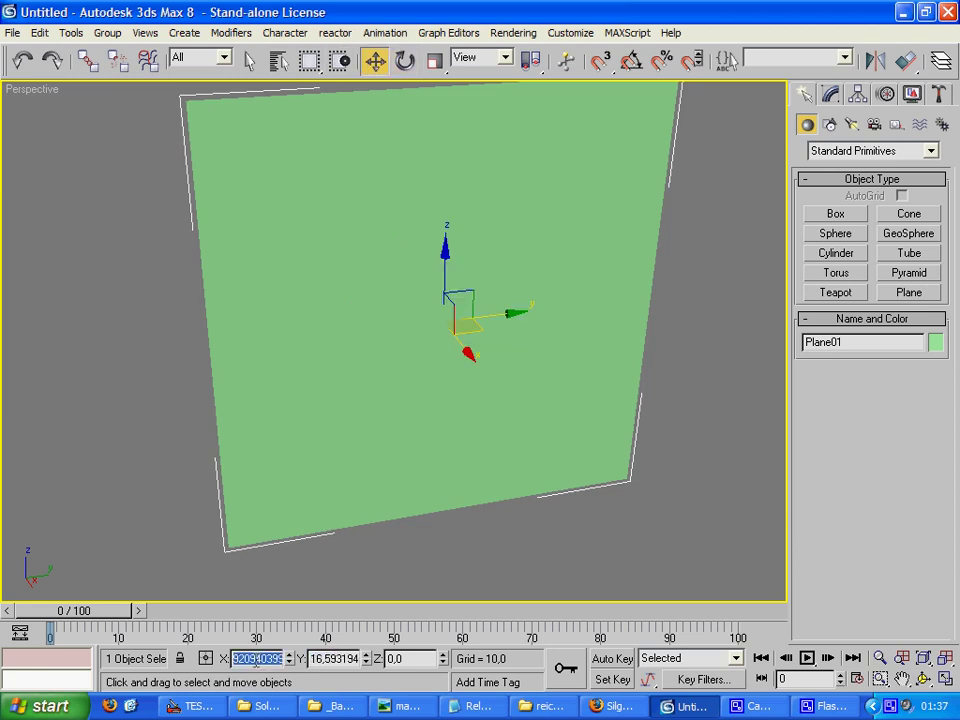
text(0)
key(Tab)
text(0)
key(Return)
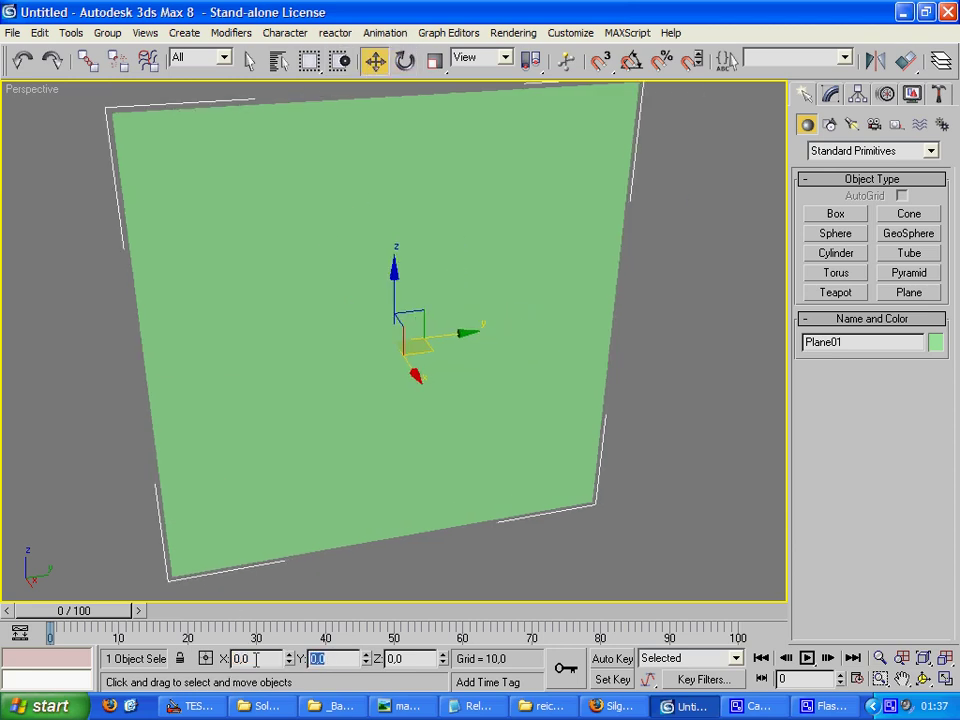
click(714, 413)
Open the bitmap file selection for the Diffuse Color map of material 01 - Default
key(m)
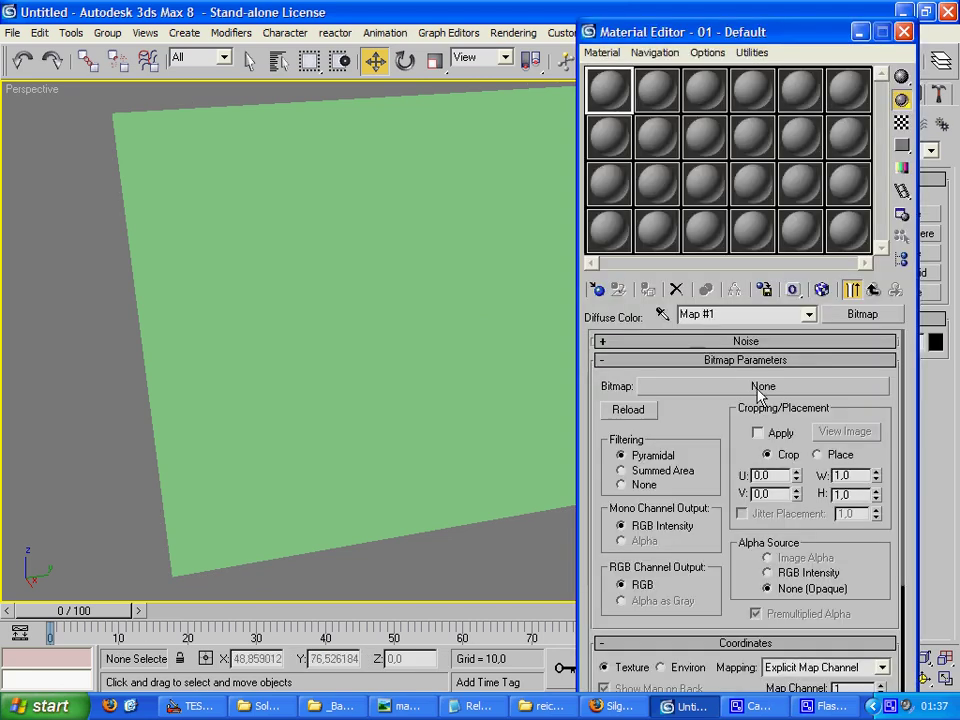
click(809, 314)
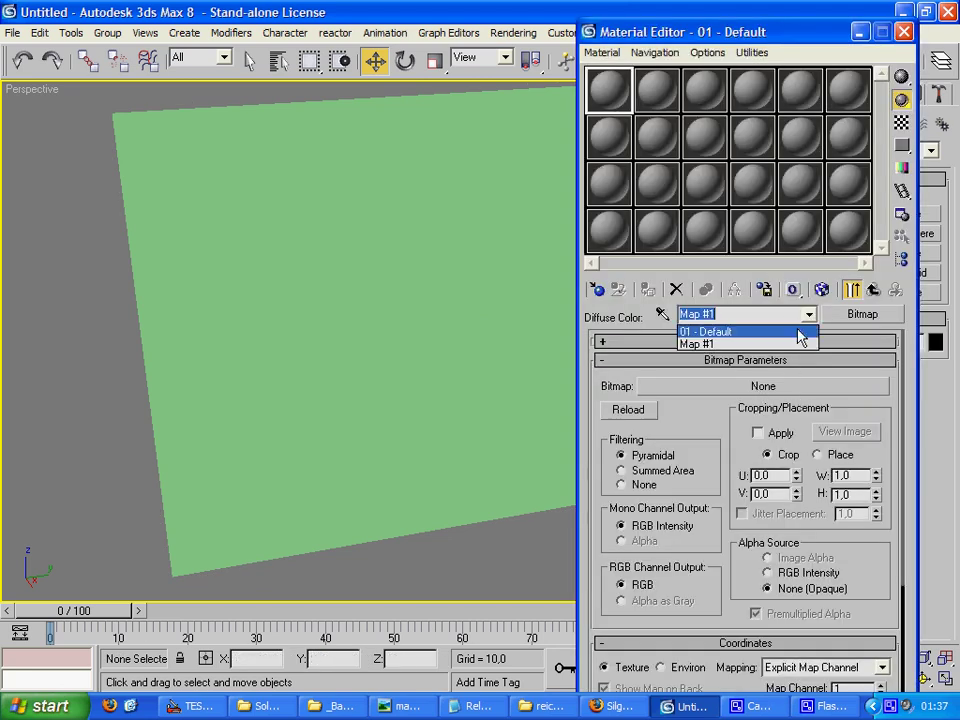
click(800, 330)
click(793, 397)
click(793, 388)
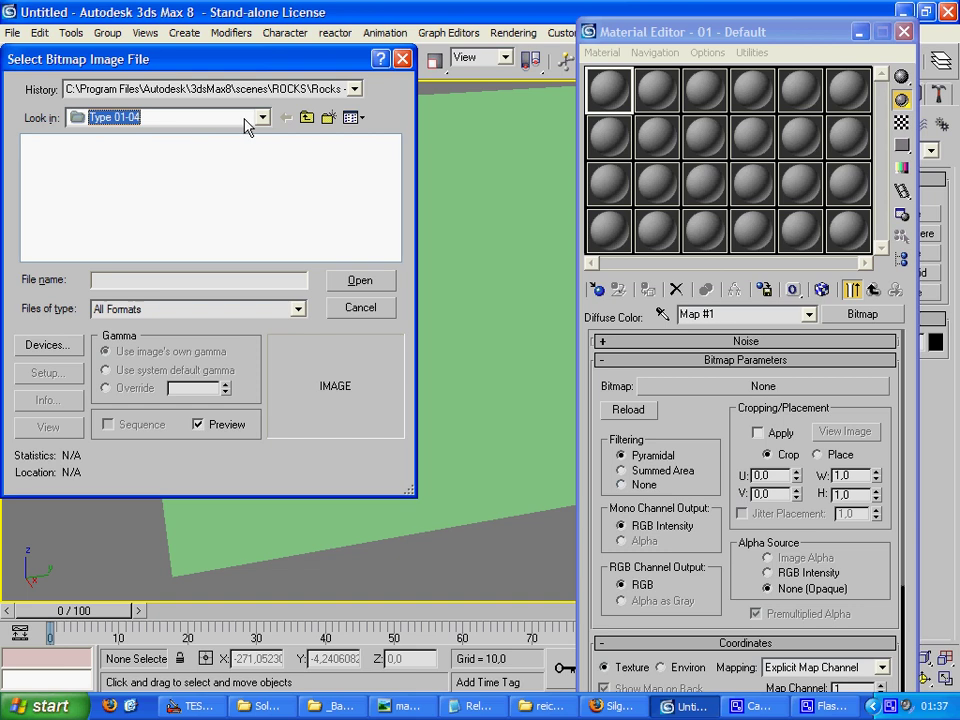
Load TerrainRPRegionRock3.dds from the textures\landscape\silgrad folder as the diffuse bitmap
click(249, 123)
click(218, 137)
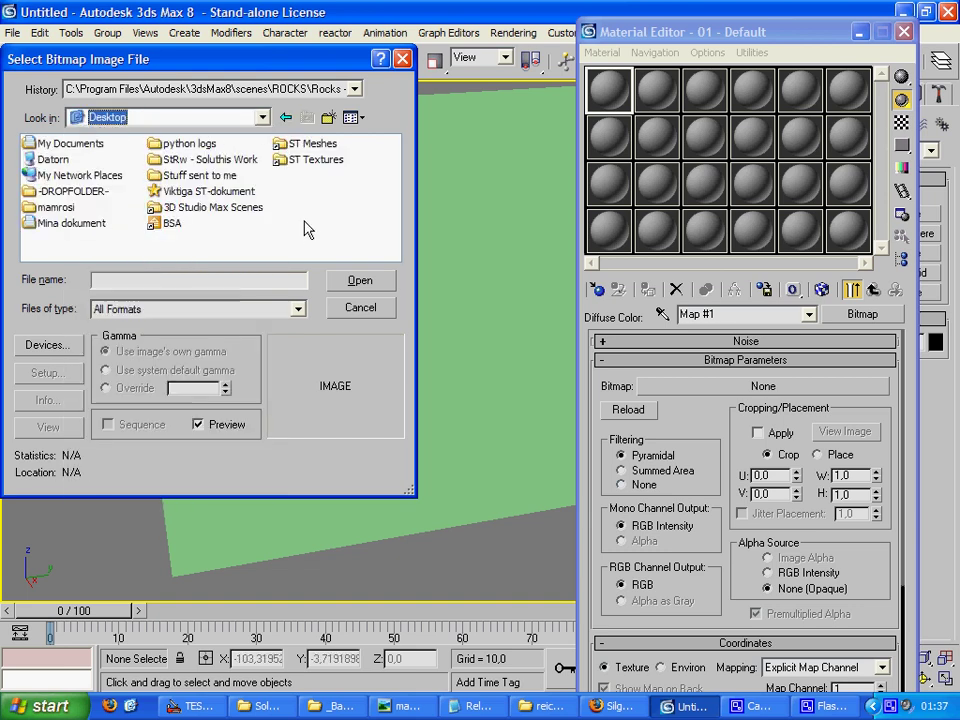
double_click(317, 165)
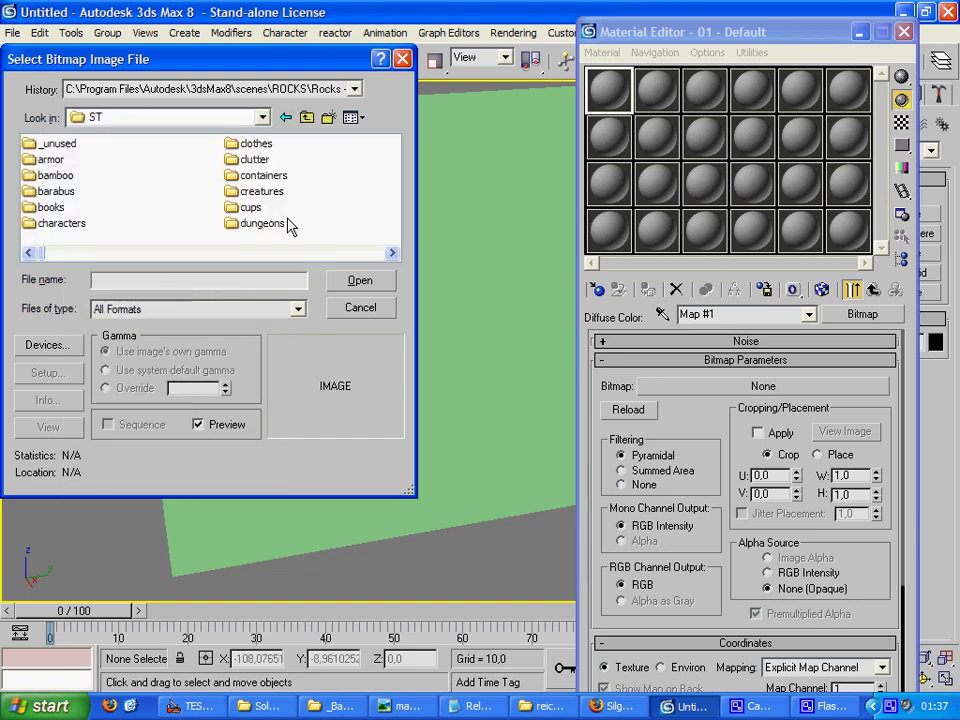
drag(410, 490, 574, 660)
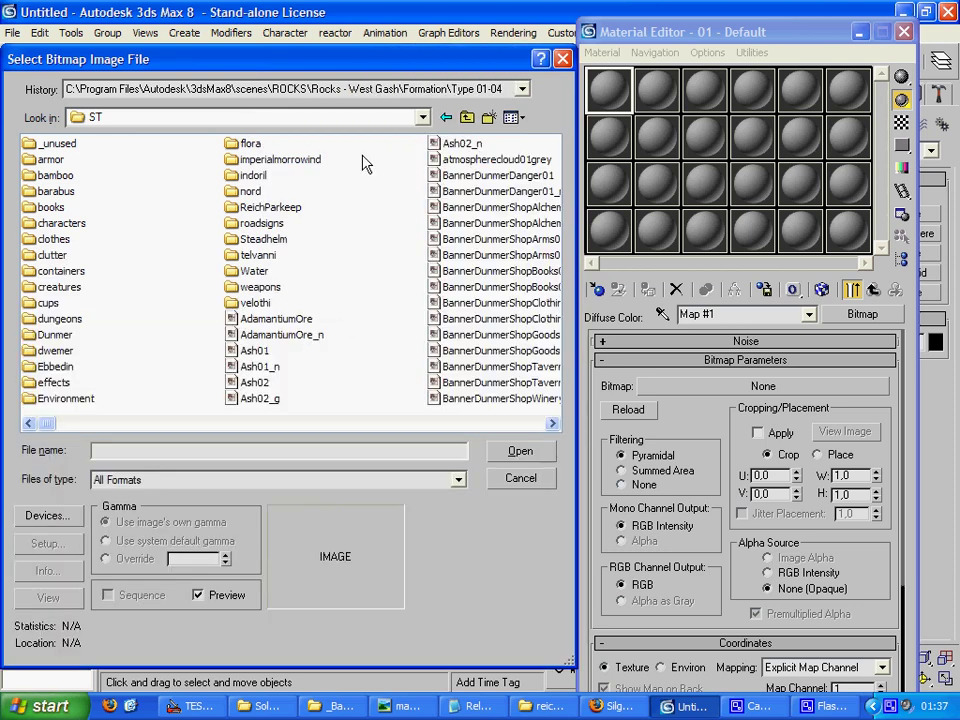
click(467, 117)
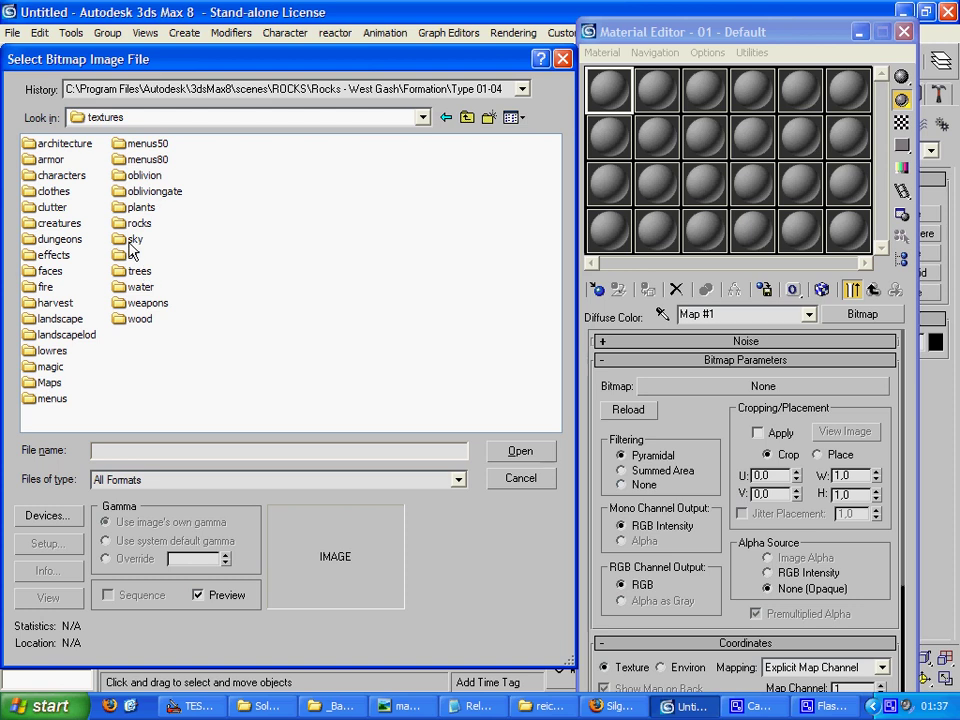
double_click(60, 319)
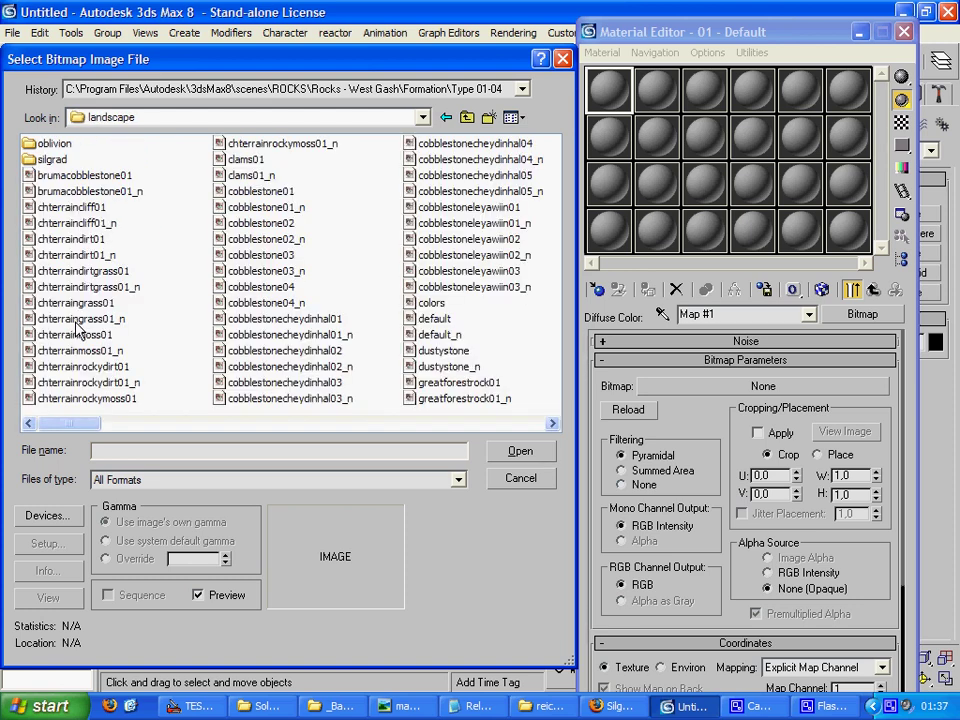
double_click(55, 159)
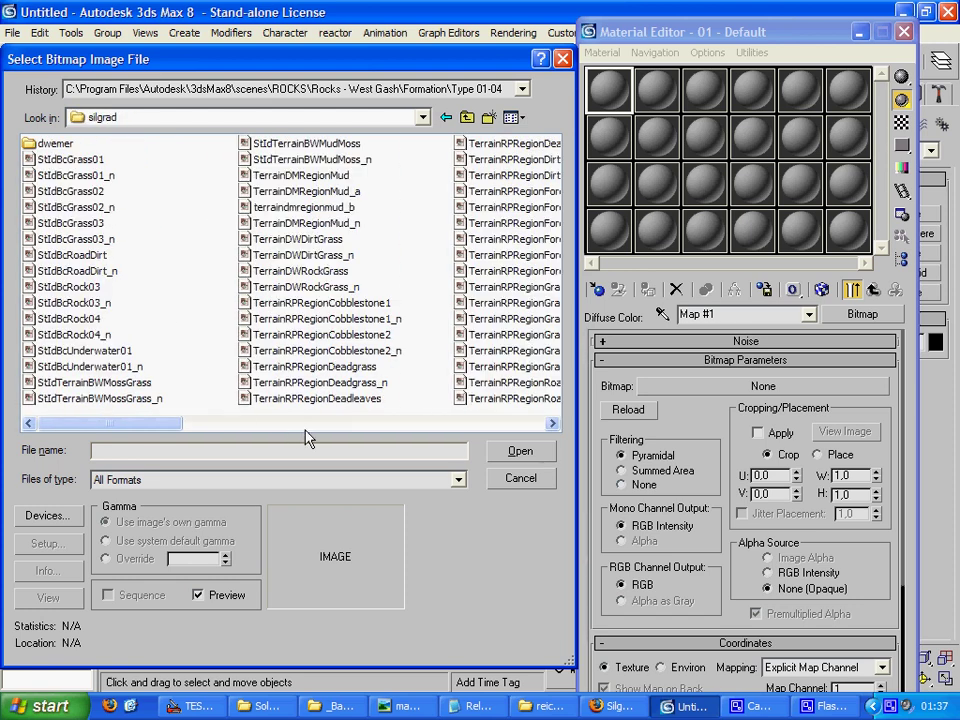
drag(178, 426, 315, 432)
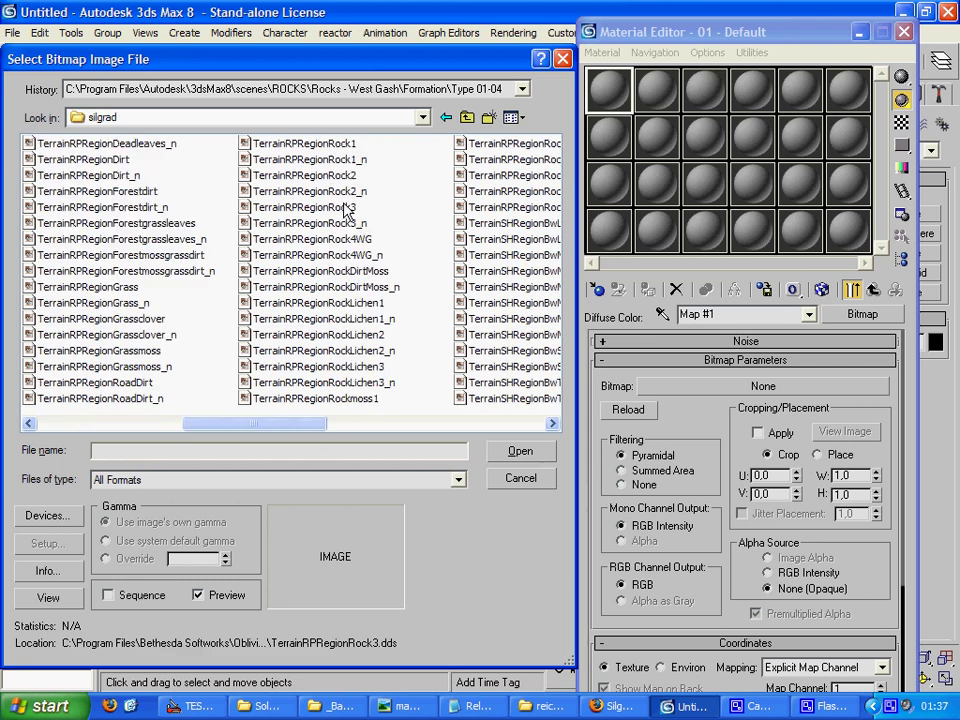
double_click(508, 182)
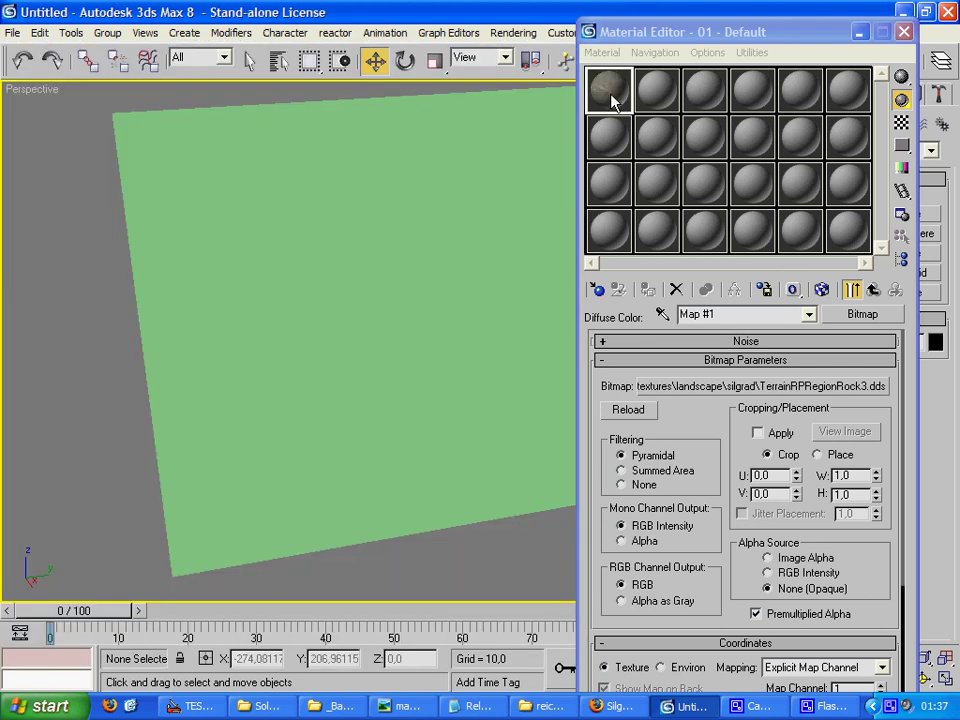
Assign the rock material to the plane and show its map in the viewport
drag(617, 90, 492, 218)
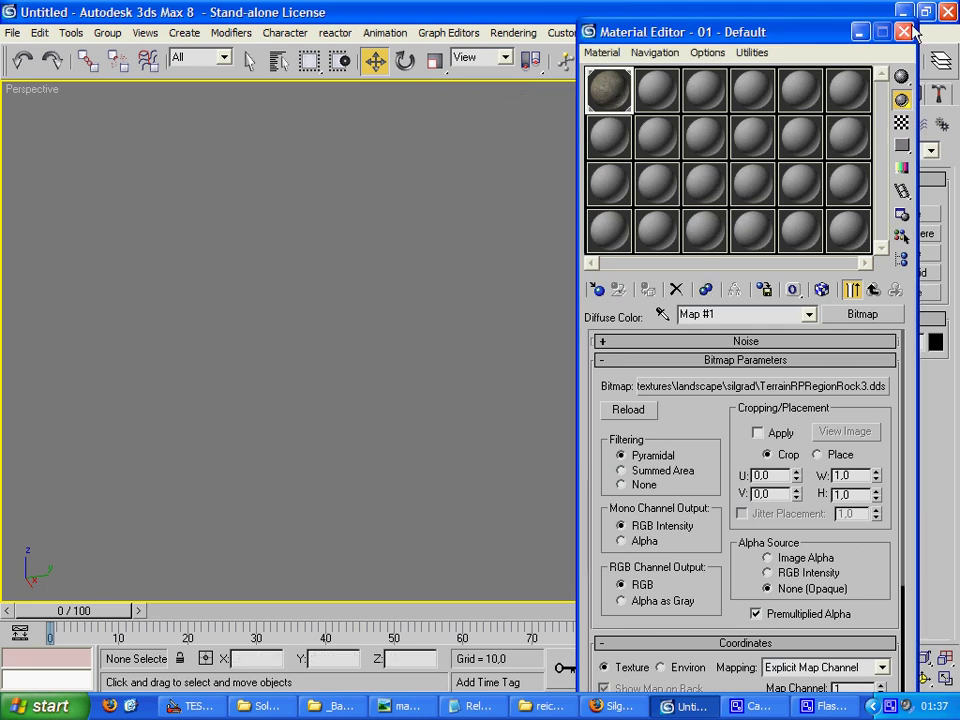
click(821, 289)
click(903, 31)
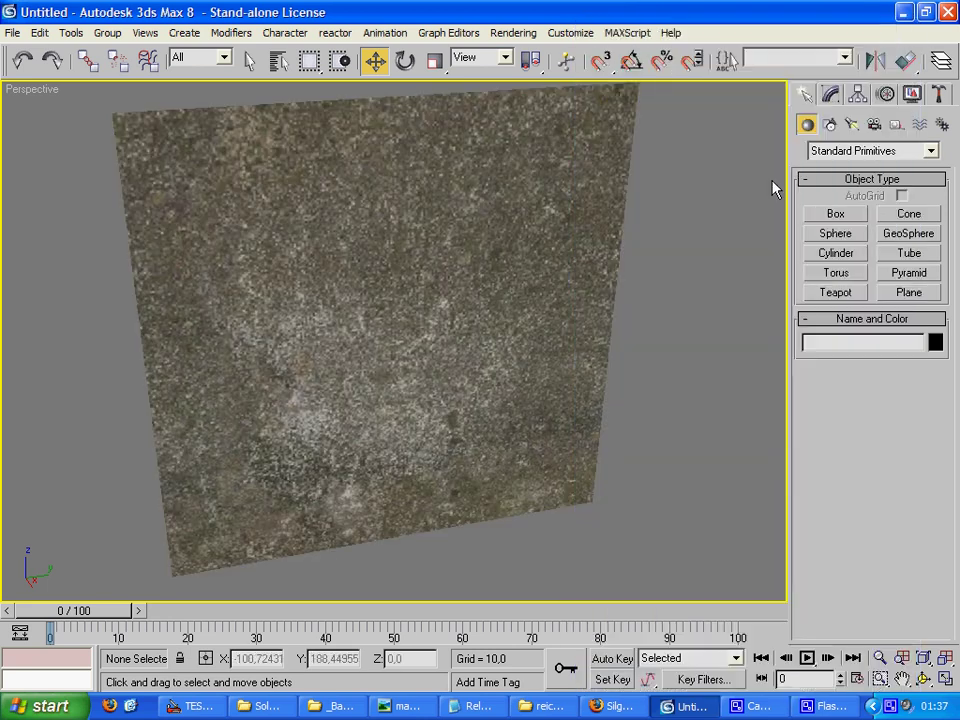
Add a Noise modifier to the plane with seed 1 and scale 25
click(514, 281)
click(830, 93)
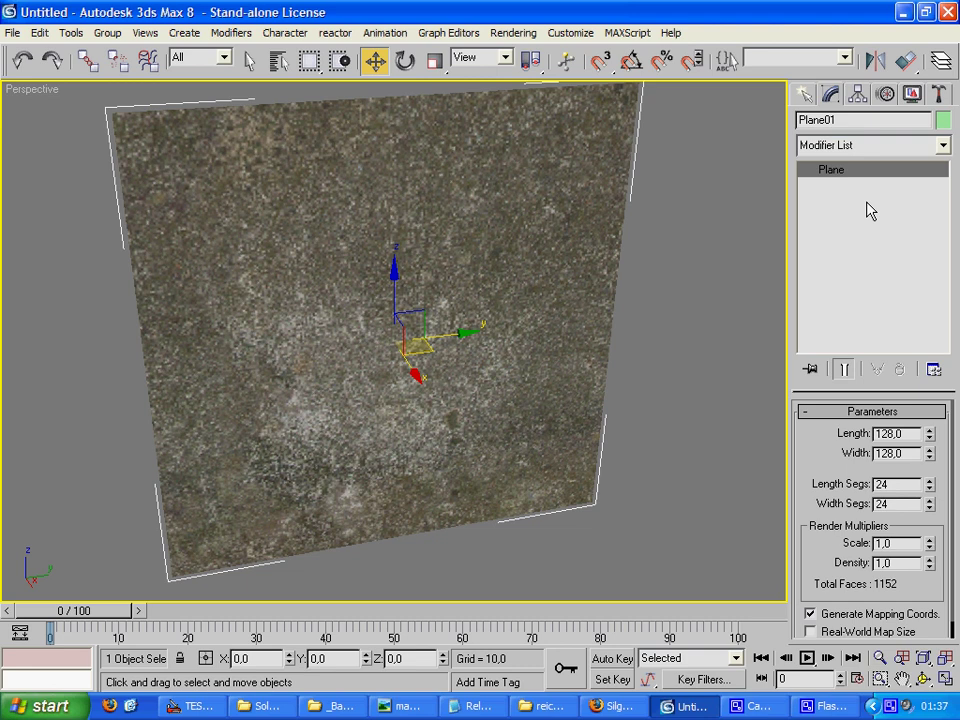
click(859, 147)
key(n)
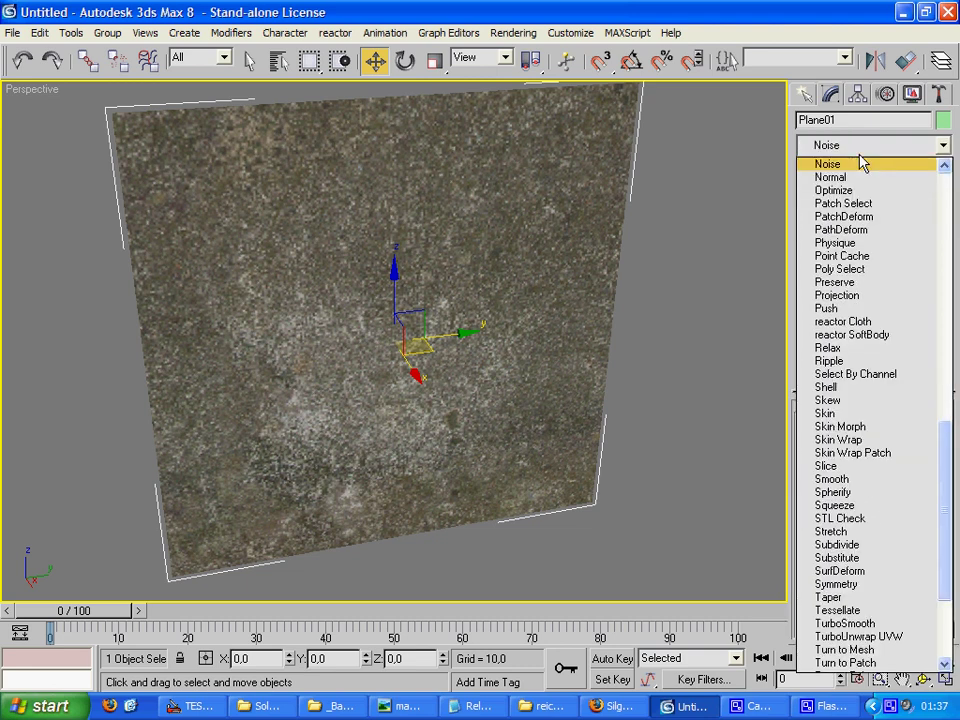
click(860, 164)
text(1)
key(Tab)
text(25)
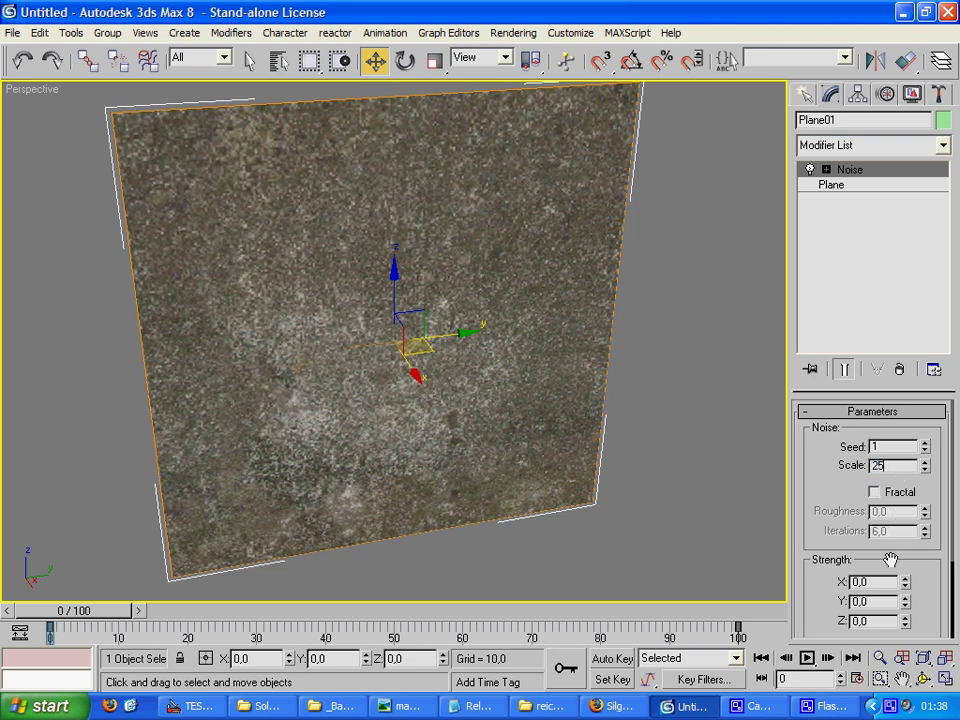
Set the Noise strength to 12 on the X, Y and Z axes
click(866, 582)
text(12)
click(878, 601)
text(12)
click(877, 621)
text(12)
key(Return)
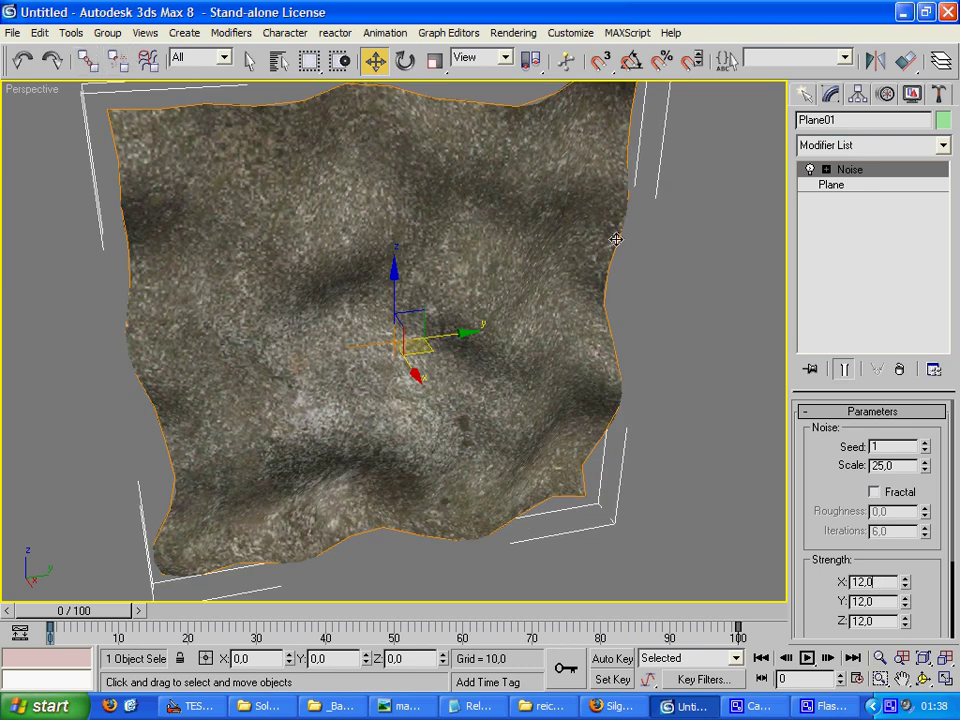
Clone the noisy plane as a copy named Plane02 and hide the original plane
click(39, 32)
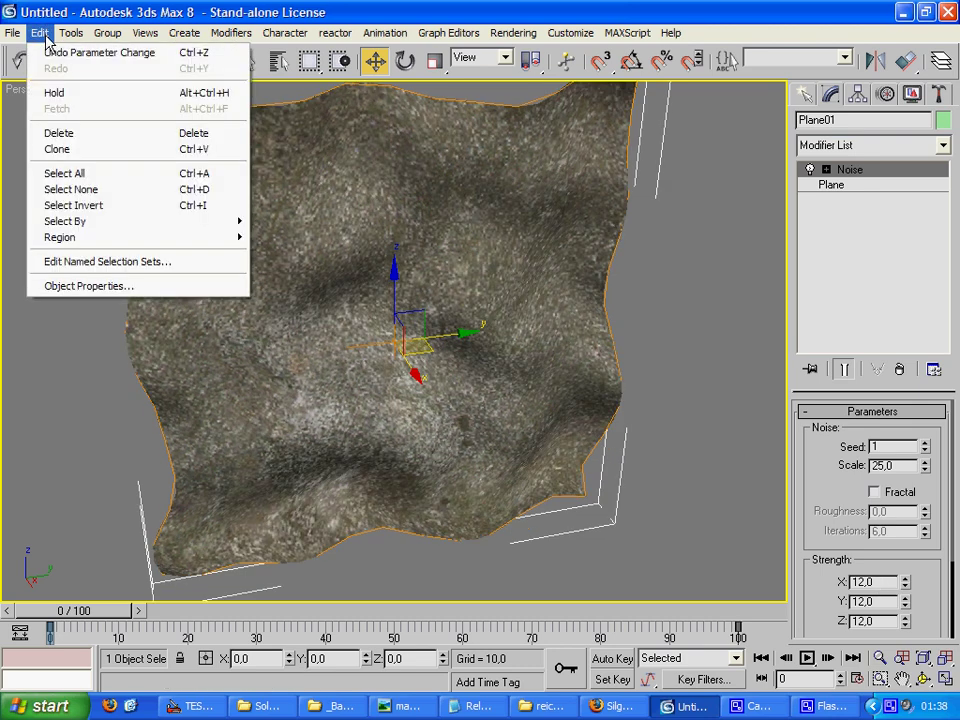
click(99, 149)
click(429, 308)
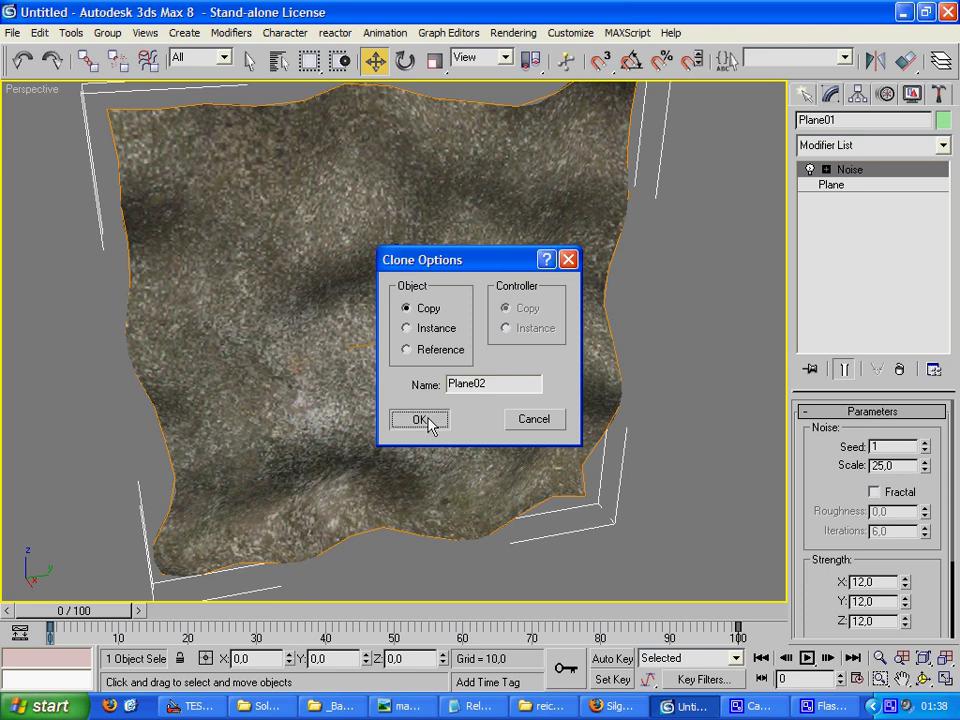
click(421, 419)
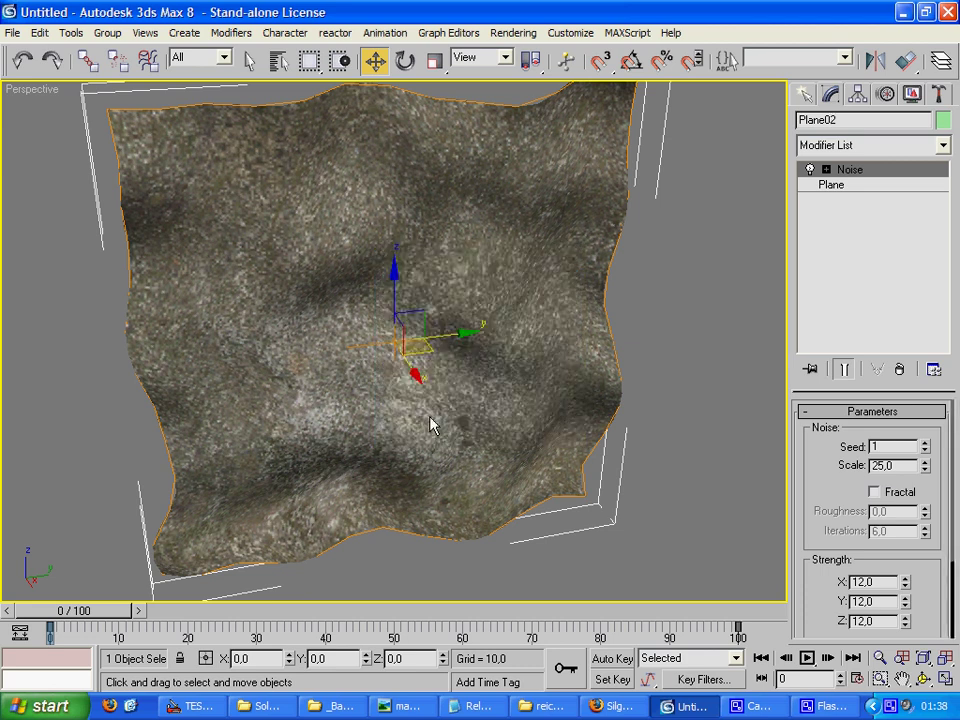
right_click(638, 388)
click(705, 310)
Apply a blank material to Plane02 and delete its Noise modifier
key(m)
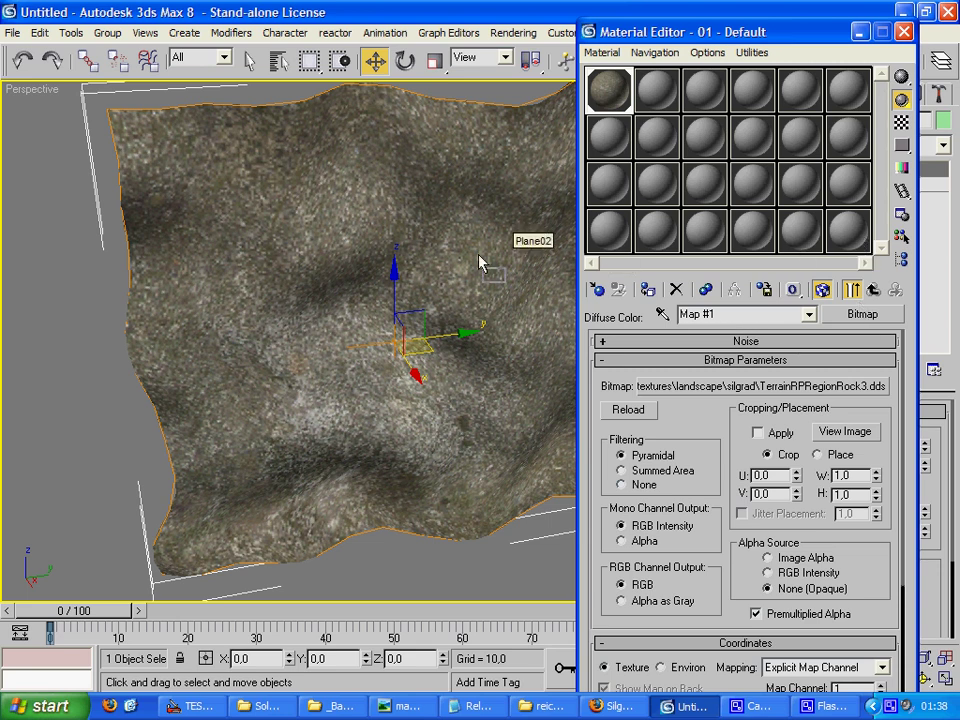
click(904, 31)
right_click(866, 171)
click(857, 196)
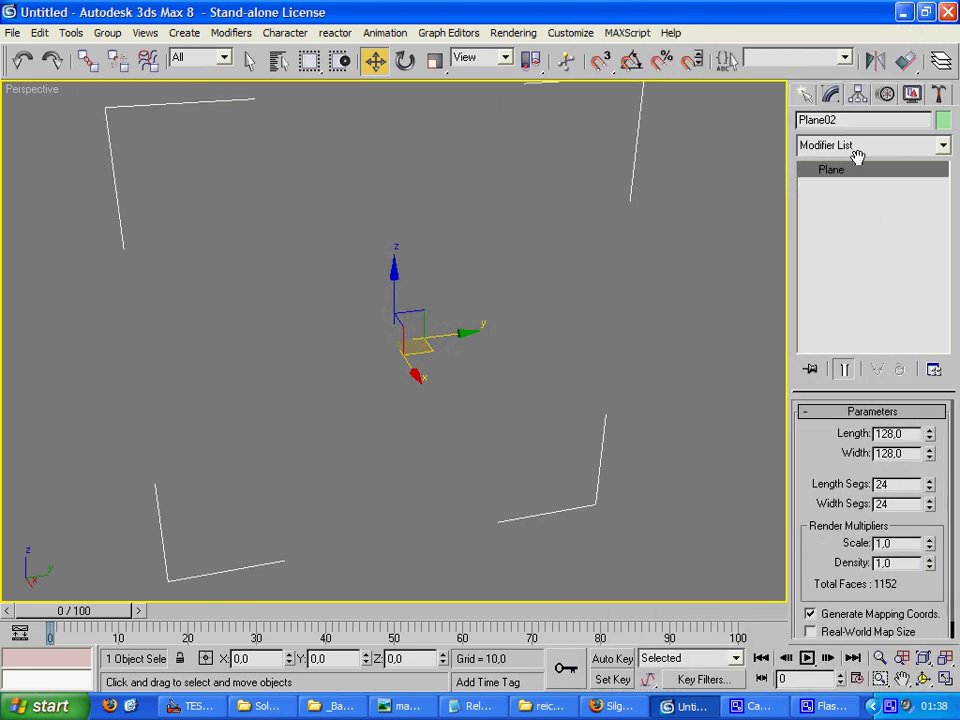
Add the bhkRigidBody modifier to Plane02
click(860, 150)
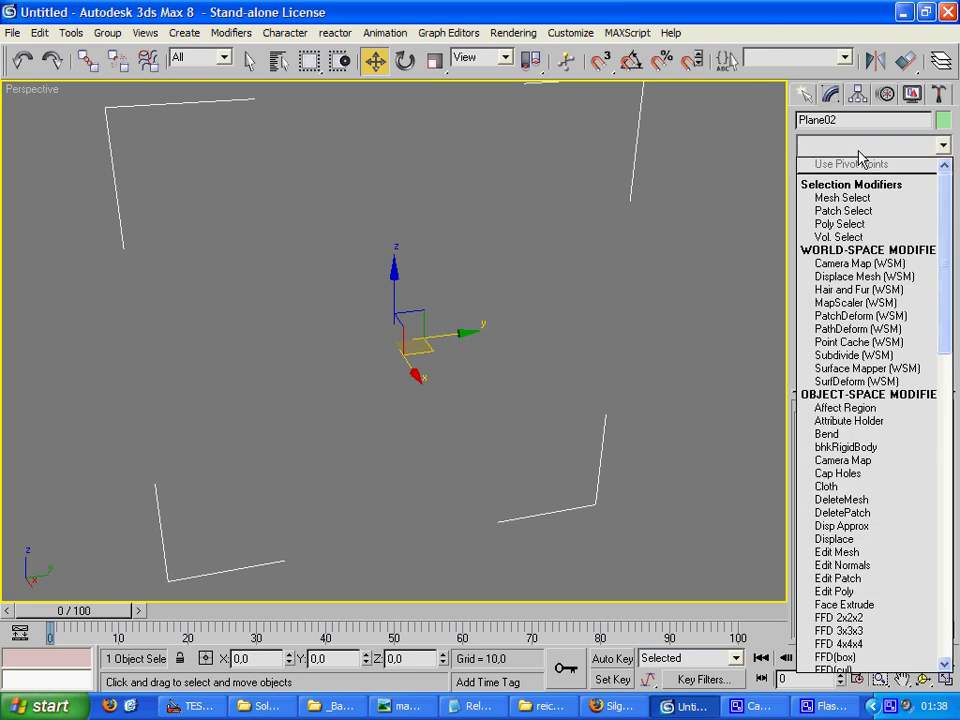
key(b)
key(b)
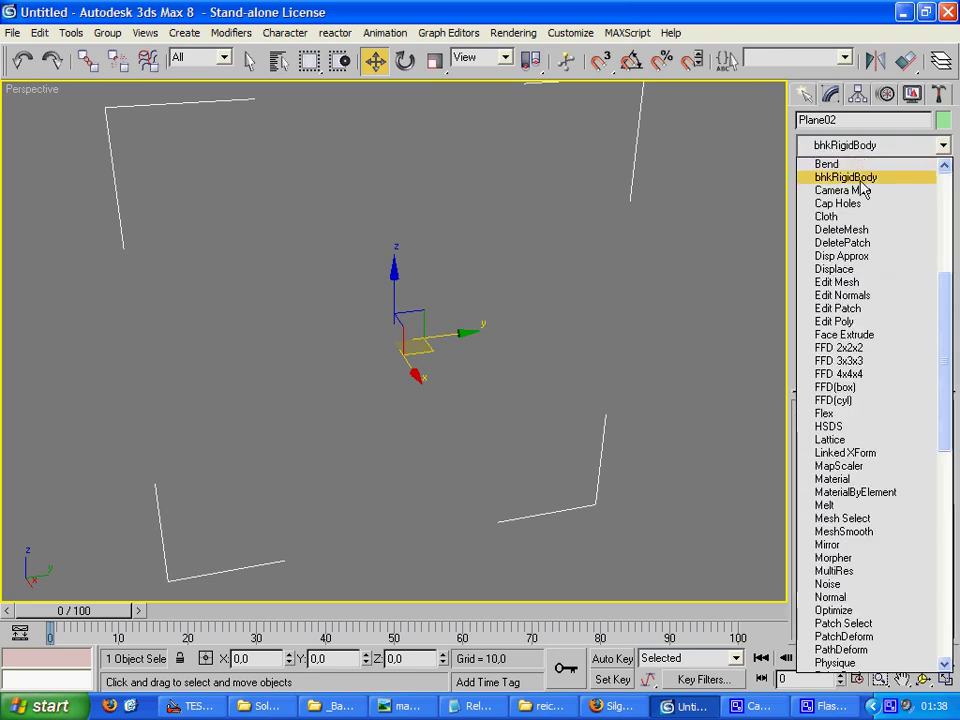
click(858, 180)
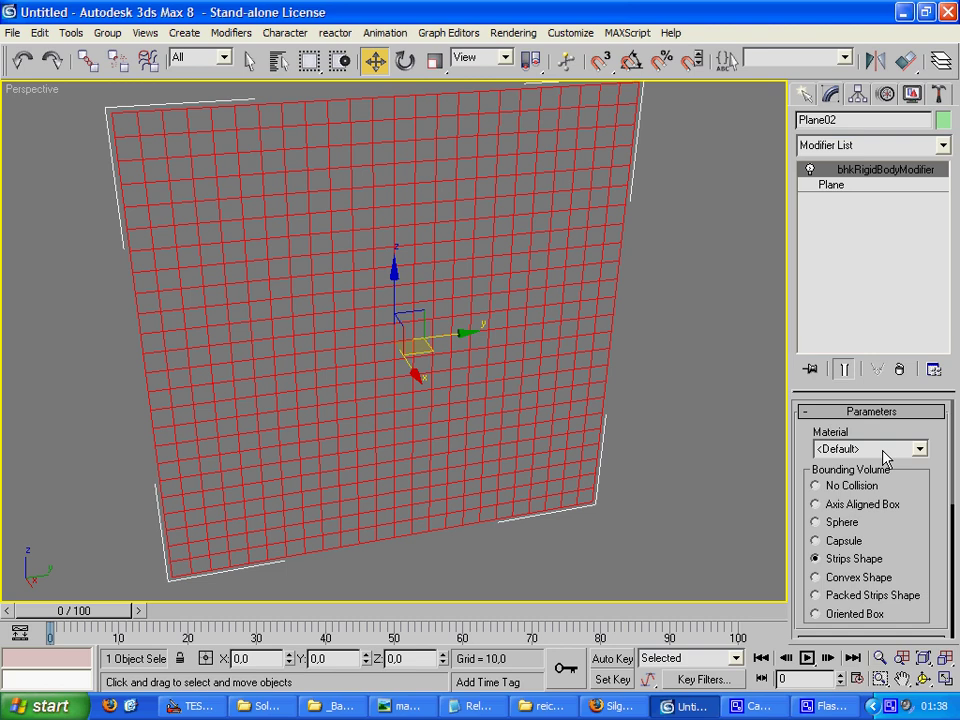
Set Plane02's length and width segments to 1 and rename the object Collision
click(835, 185)
double_click(892, 483)
text(1)
double_click(892, 503)
text(1)
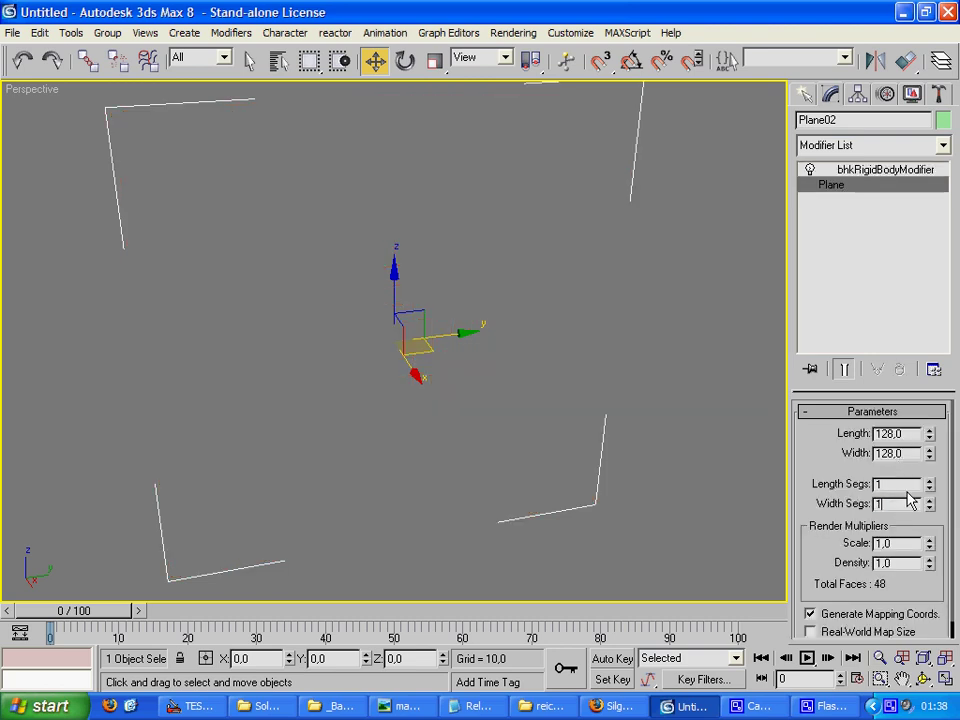
double_click(843, 120)
text(Collision)
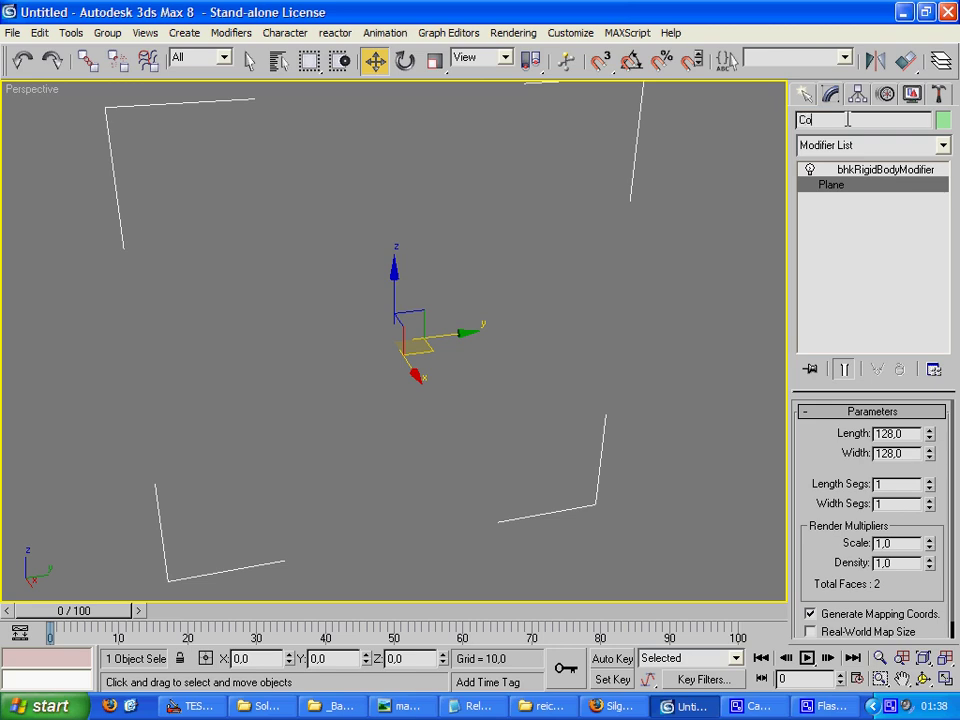
Configure the bhkRigidBody modifier with Heavy Stone material, Packed Strips Shape bounding volume and Enable Optimize turned on
click(900, 172)
click(916, 449)
click(897, 601)
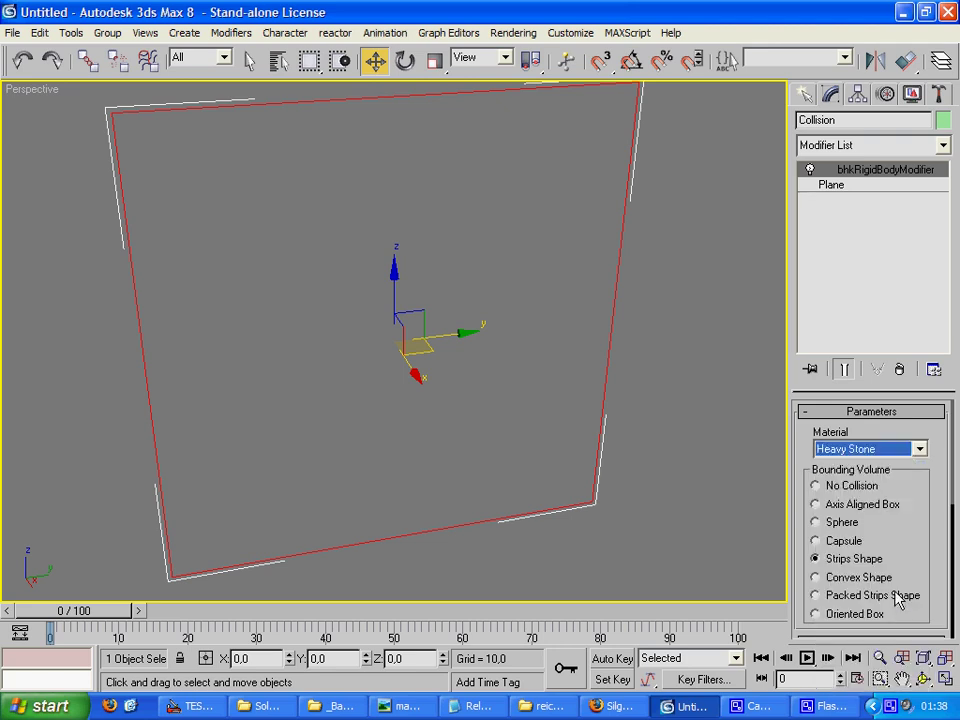
click(893, 598)
scroll(921, 531, down, 5)
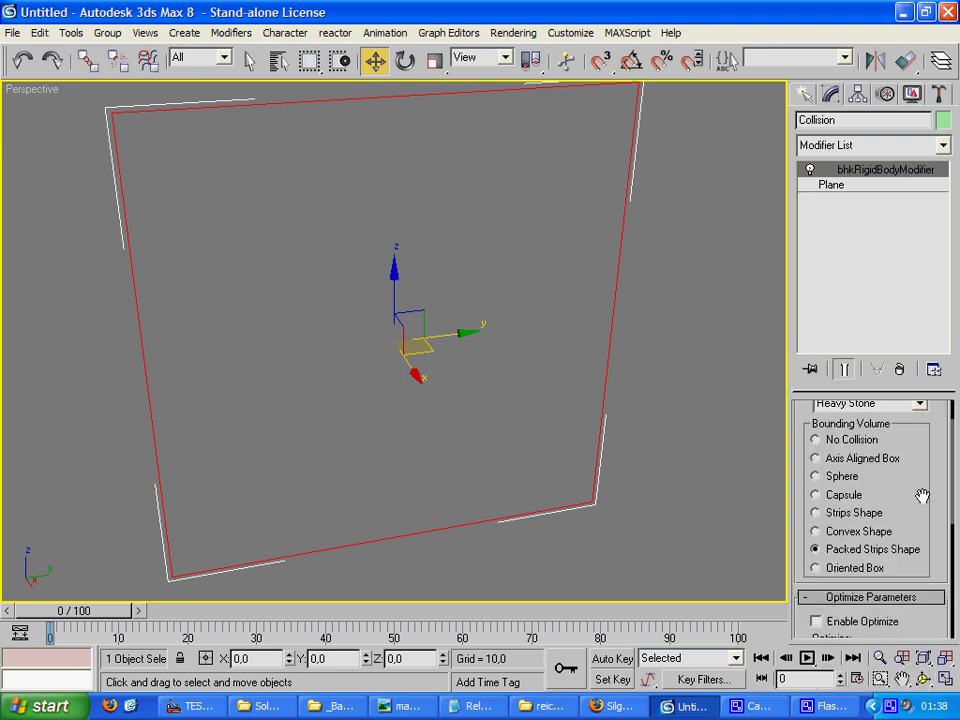
click(878, 470)
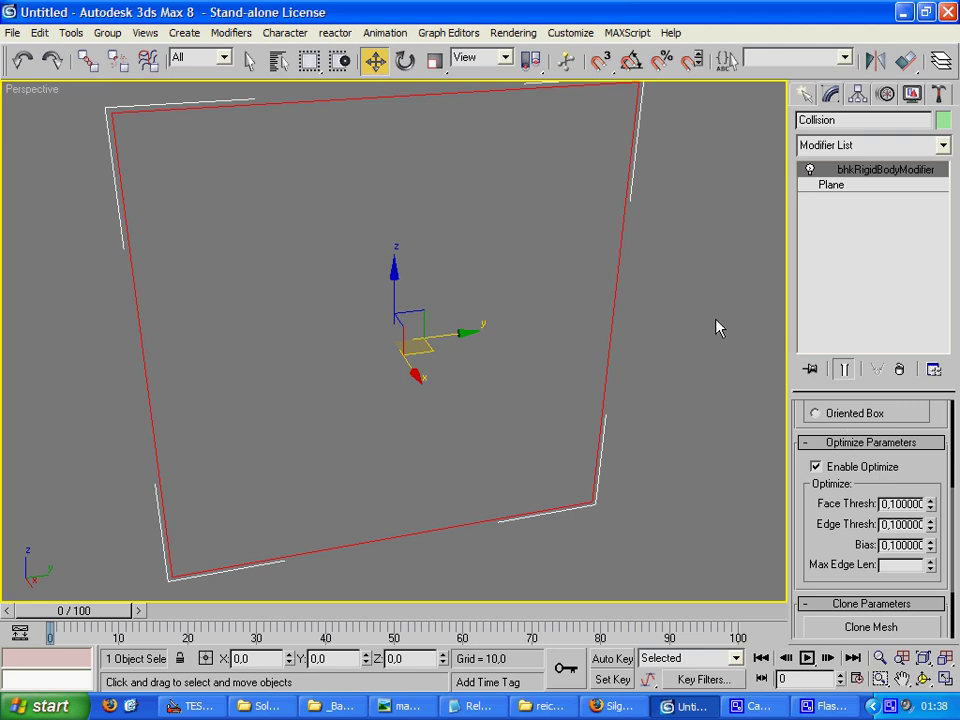
Create a NifTools bhkRigidBody helper with Heavy Stone material in the Perspective view
key(Delete)
click(805, 93)
click(896, 124)
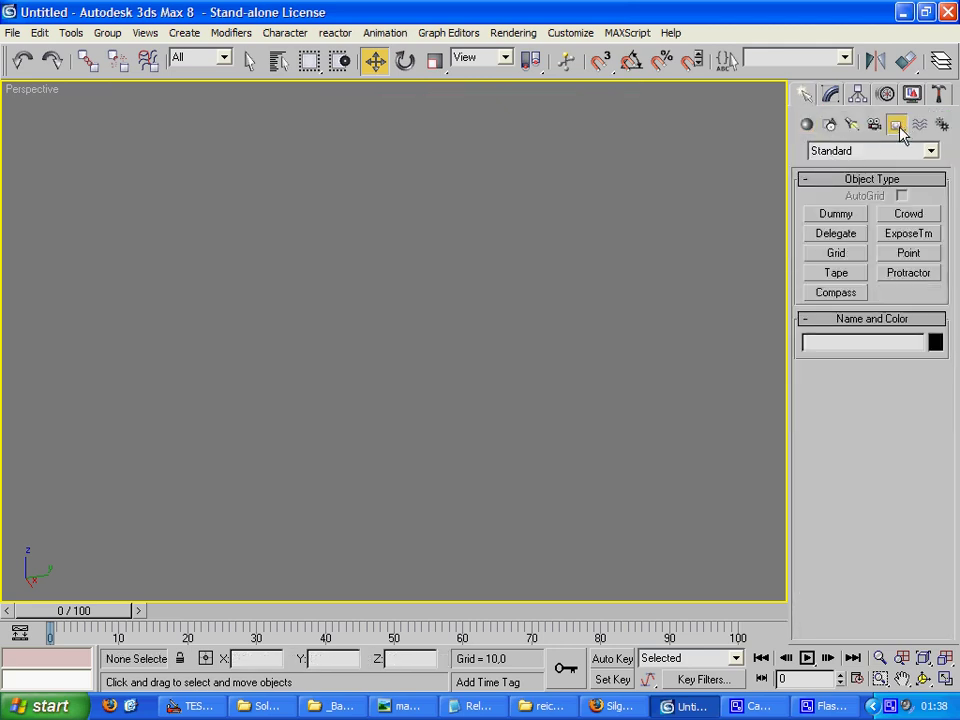
click(893, 151)
click(828, 253)
click(848, 214)
click(832, 371)
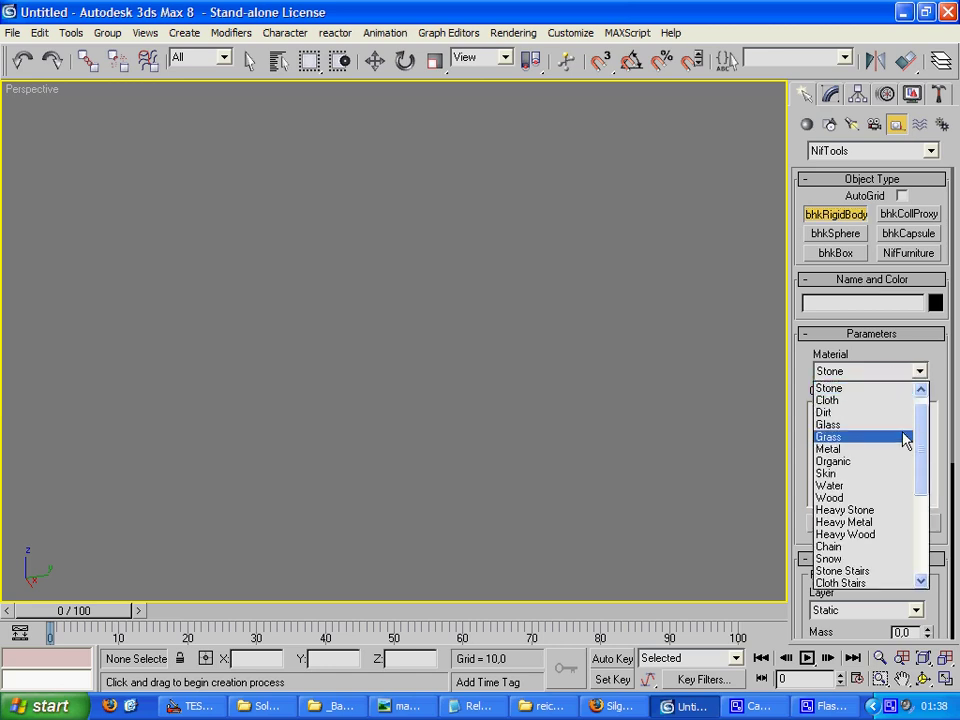
click(892, 510)
click(654, 349)
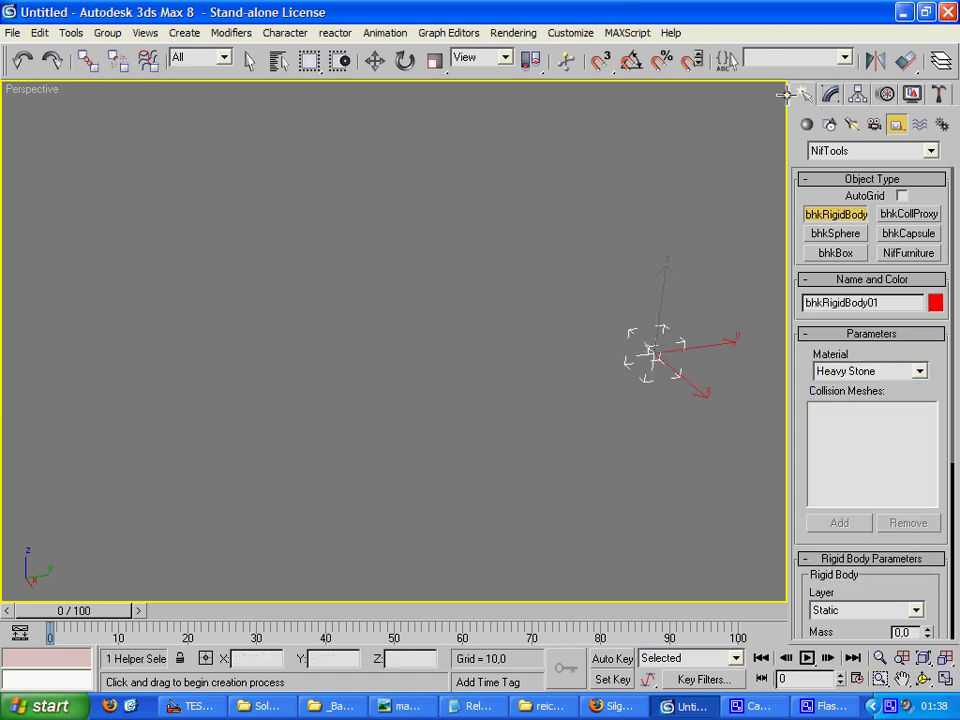
Add the Collision plane to the bhkRigidBody helper's collision meshes
key(w)
click(839, 600)
click(495, 370)
Move the rigid body helper to the origin by setting X, Y and Z to 0
double_click(255, 658)
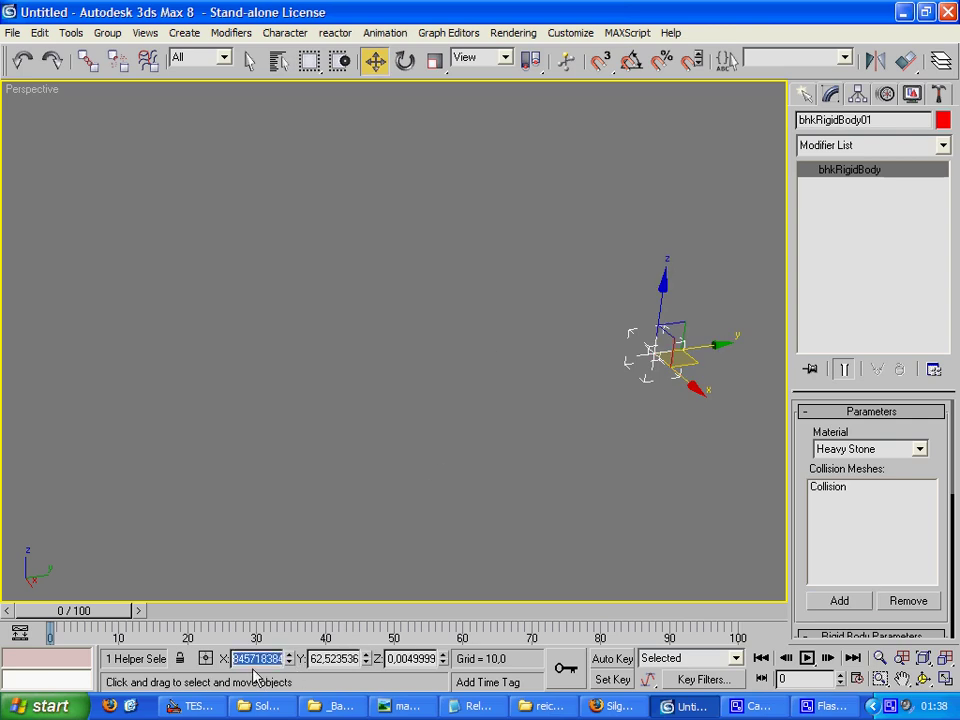
text(0)
key(Tab)
text(0)
key(Tab)
text(0)
key(Return)
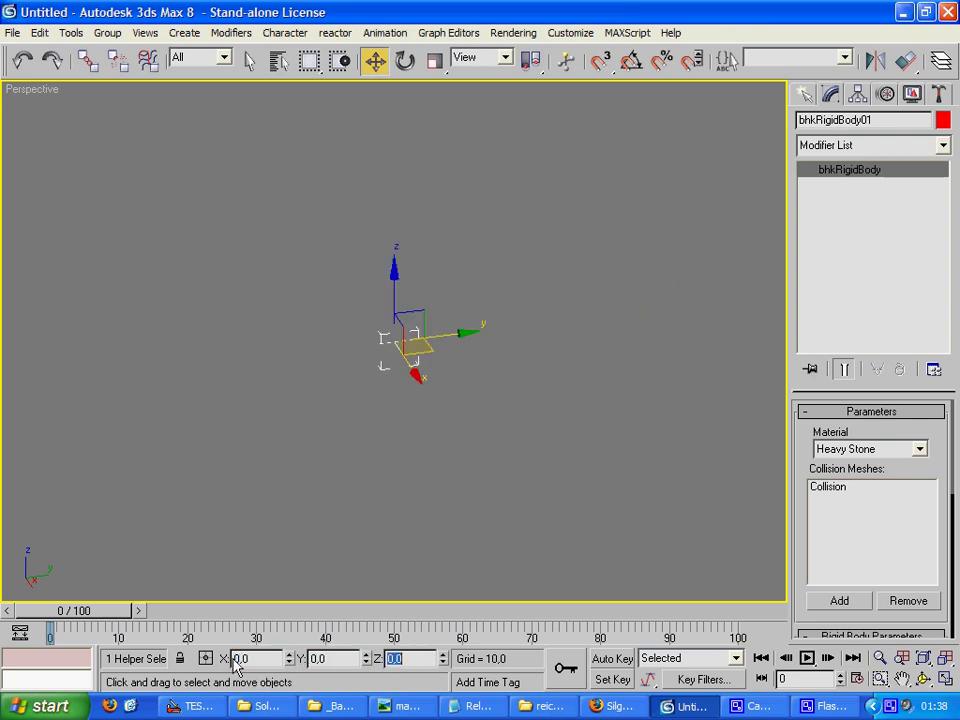
Select the Collision plane and rigid body helper, unhide all objects, and hide those two so only the rock plane shows
click(690, 435)
key(ctrl+a)
right_click(671, 400)
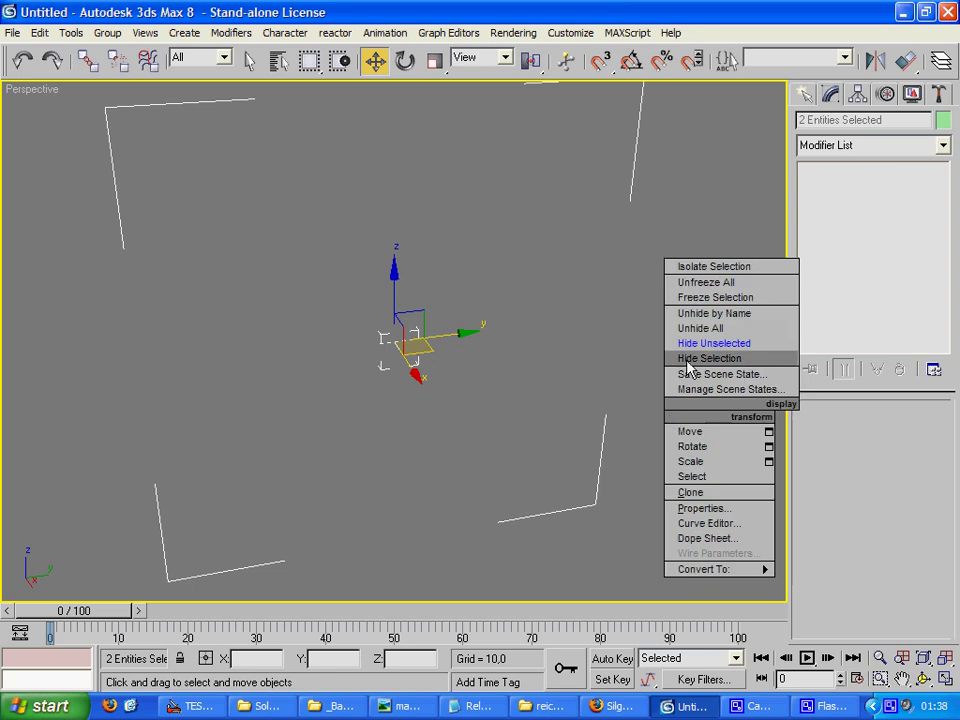
click(675, 326)
right_click(676, 352)
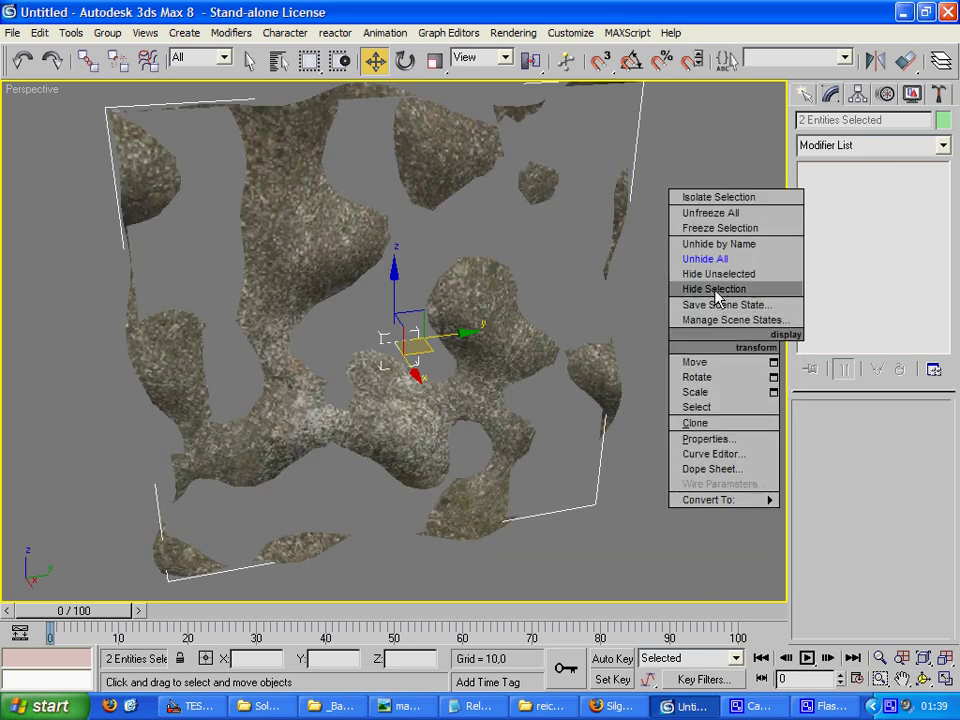
click(716, 290)
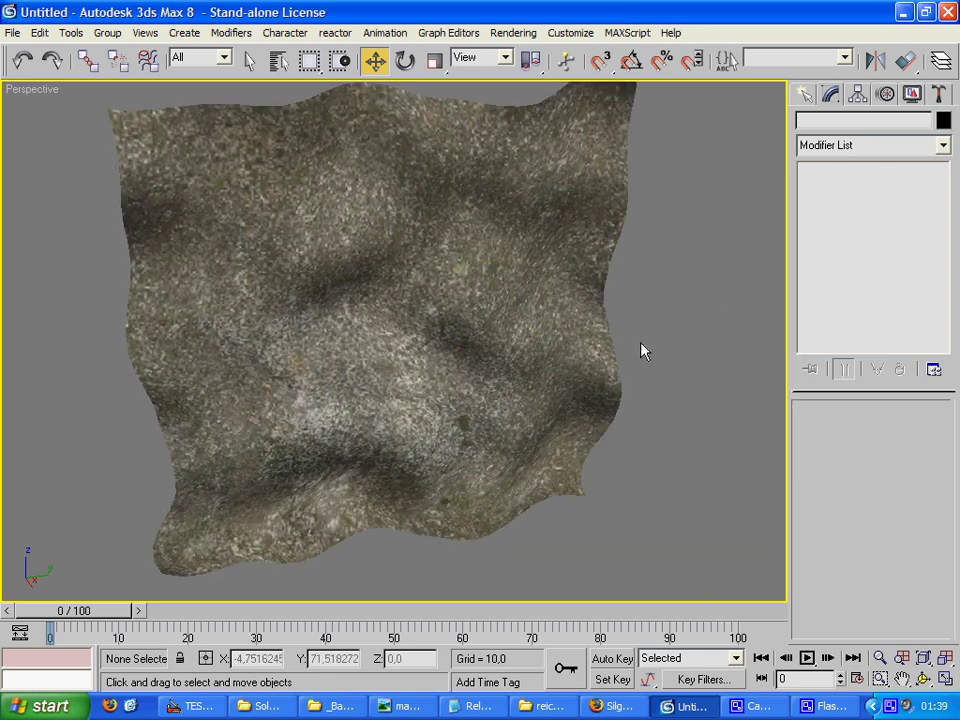
Export the scene to the Desktop under the name test, using the NIF exporter's Oblivion settings with Hidden Nodes and Collision enabled
key(ctrl+s)
click(525, 646)
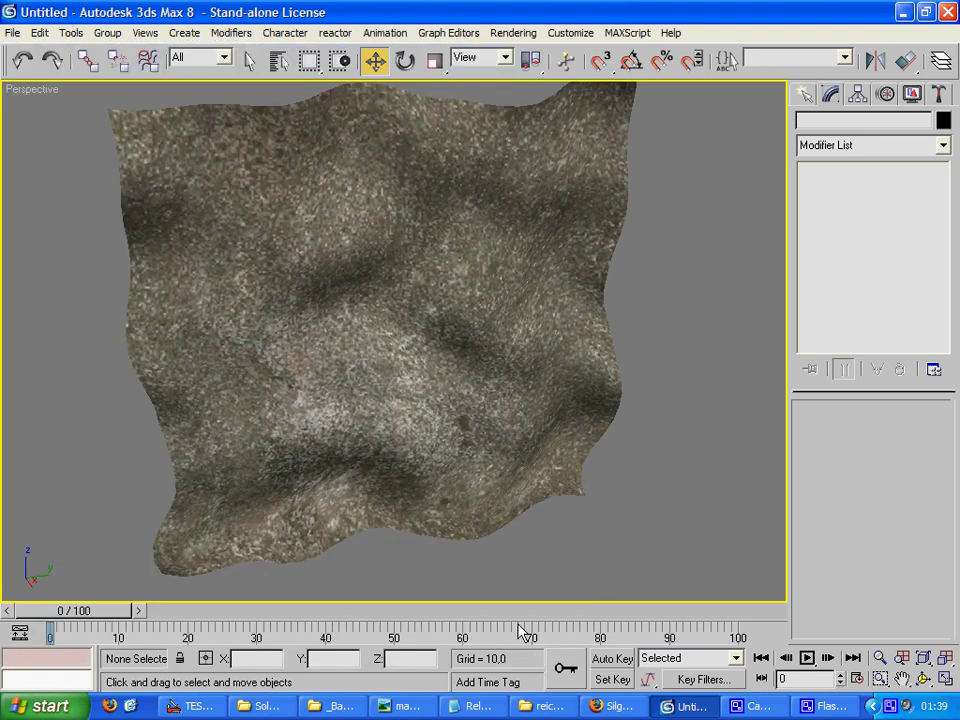
click(10, 33)
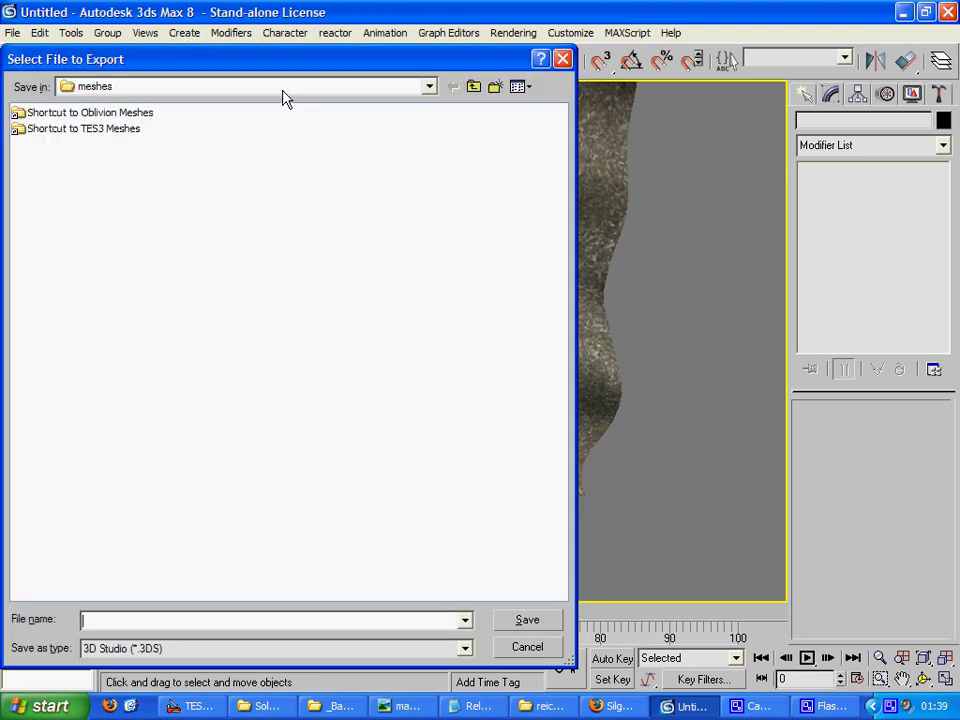
click(283, 90)
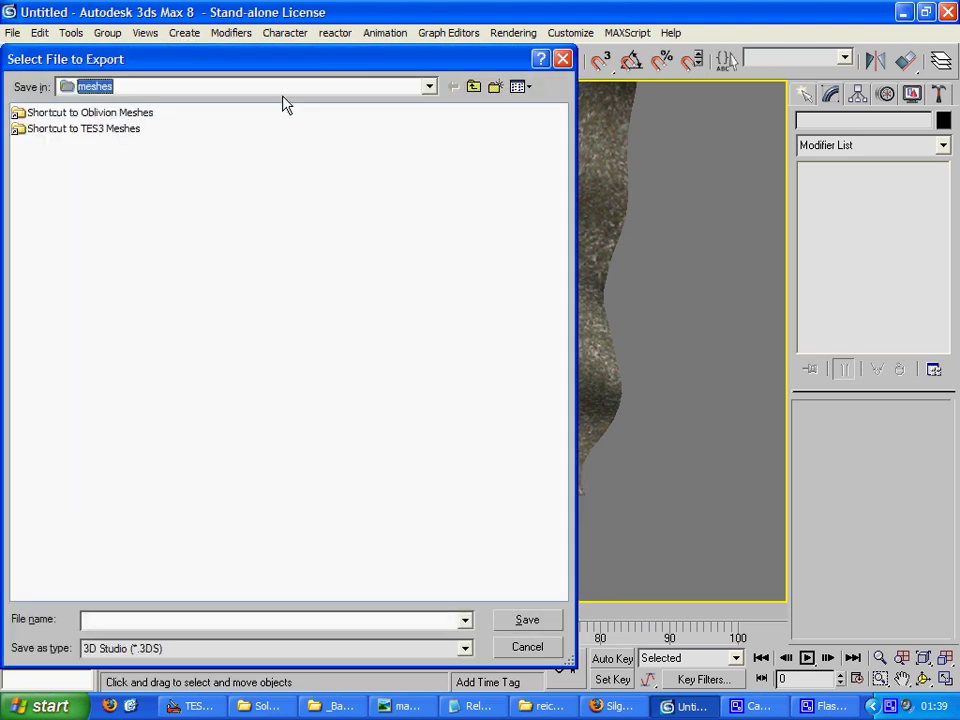
click(281, 119)
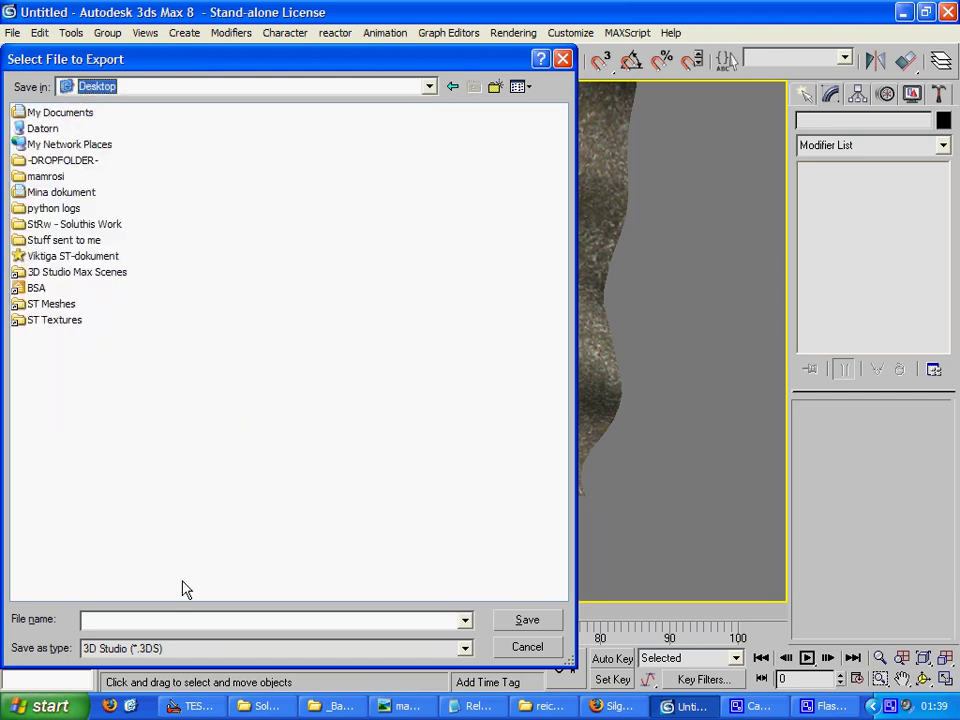
click(144, 619)
text(test)
key(Tab)
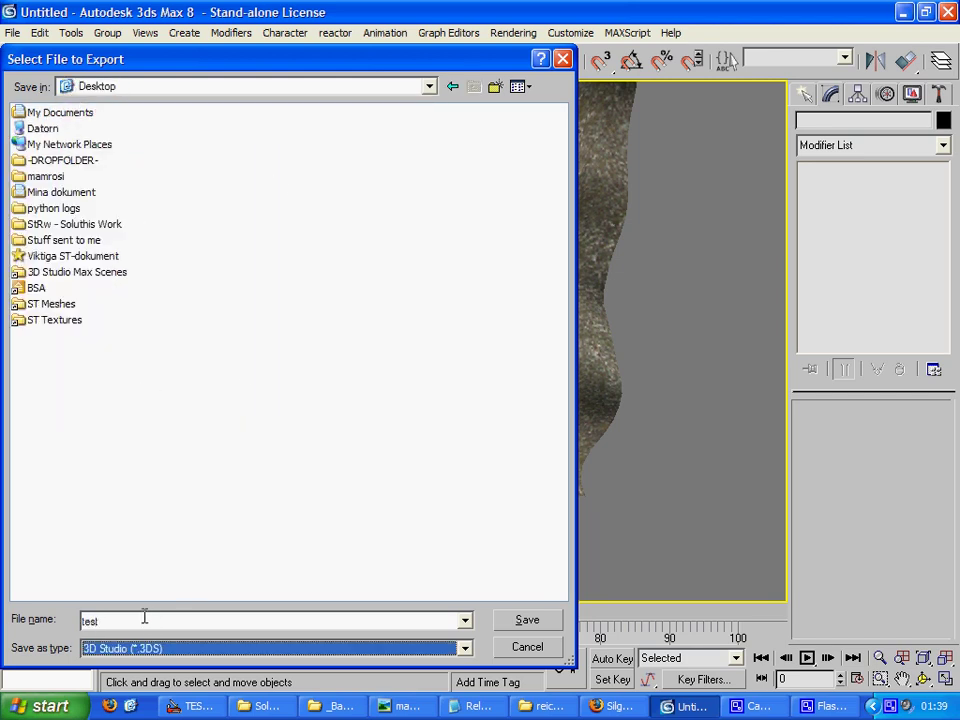
key(n)
key(Return)
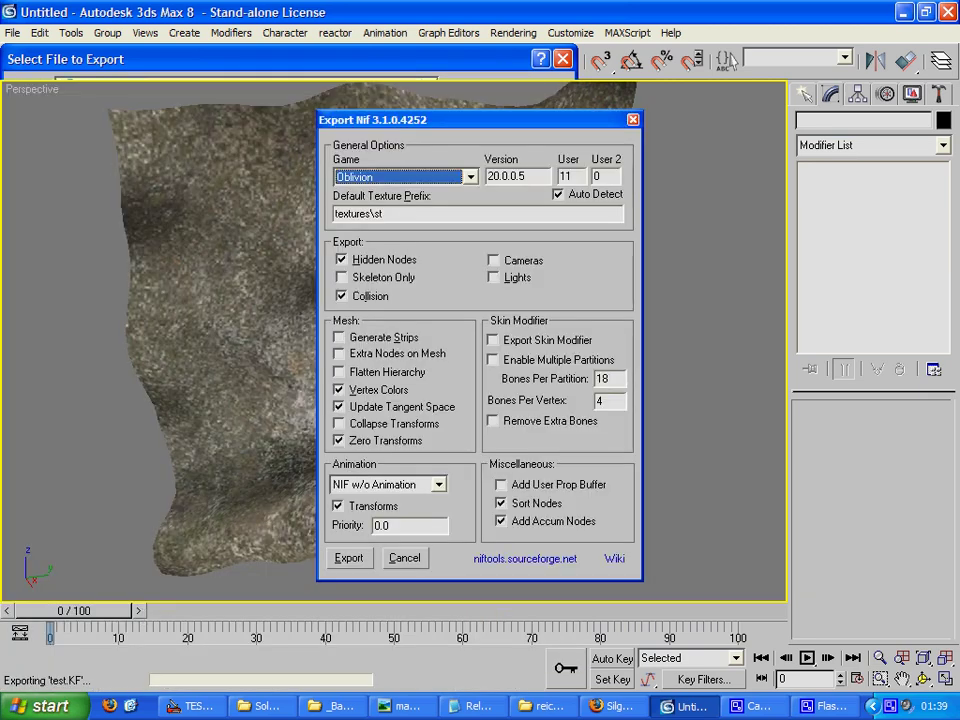
click(350, 559)
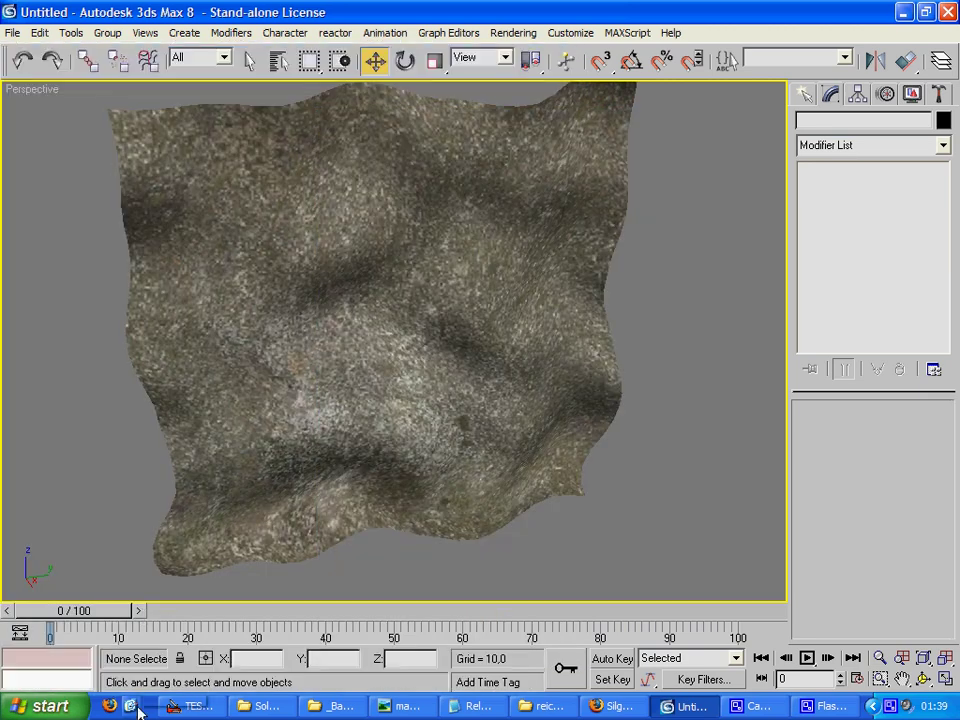
Go to the desktop and open the exported test.nif in NifSkope
click(139, 710)
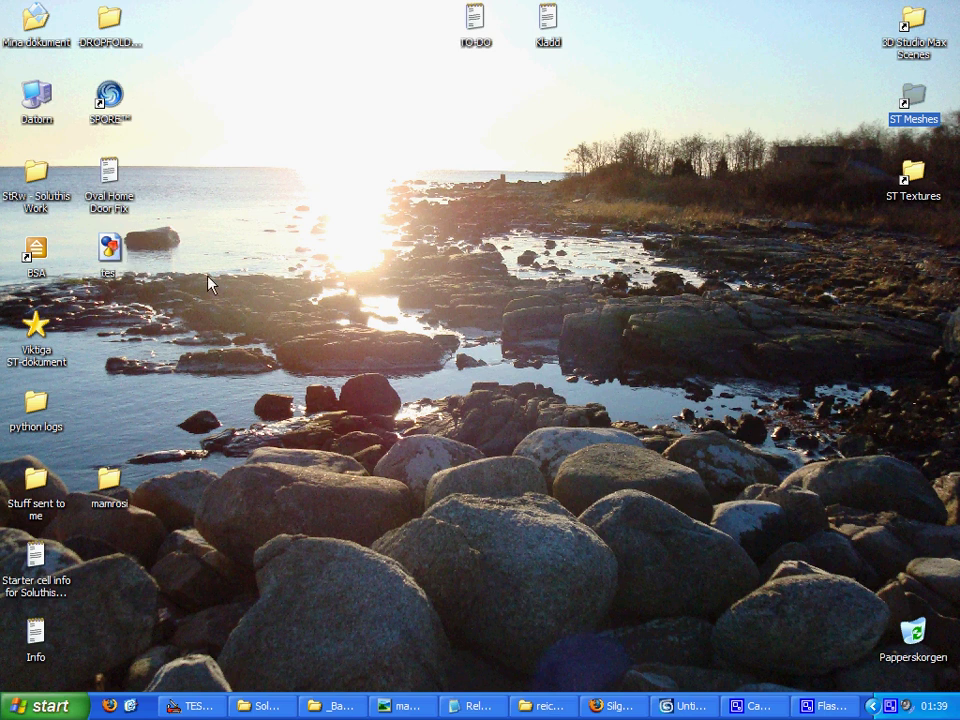
key(t)
key(e)
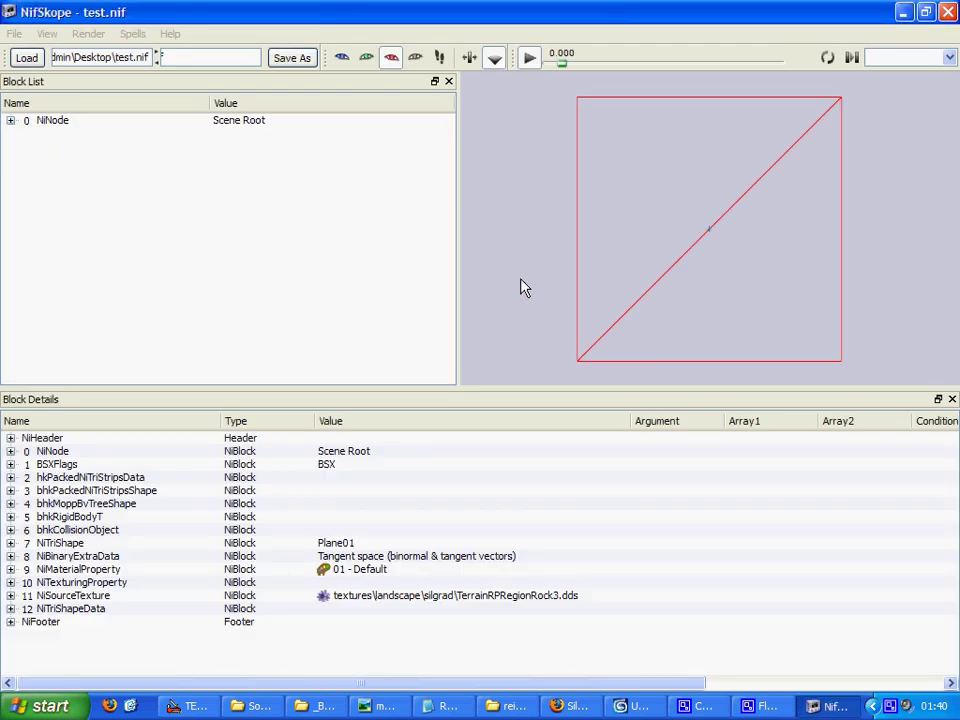
Examine the exported rock plane against its collision mesh and expand the bhkCollisionObject branch down to the packed strips data
drag(527, 247, 448, 199)
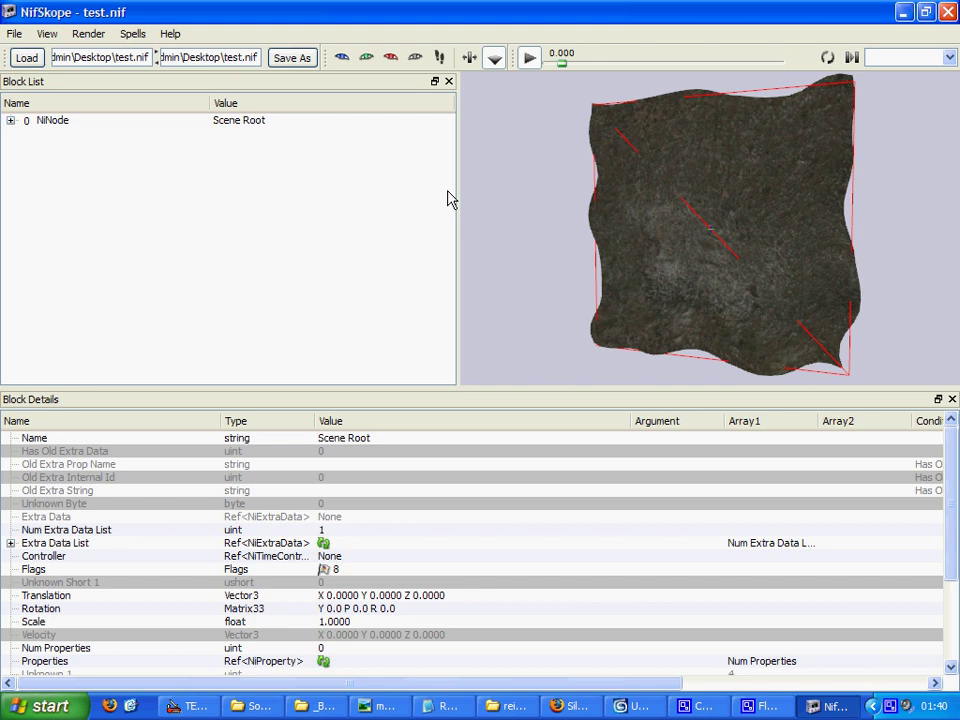
click(10, 121)
click(29, 146)
click(48, 160)
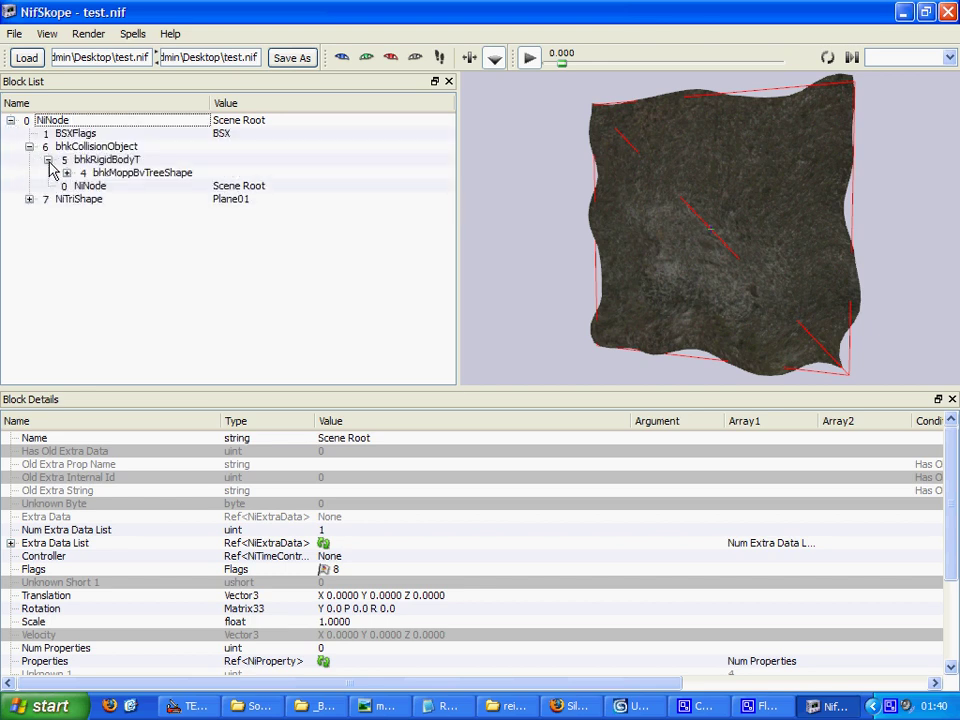
click(67, 173)
click(86, 186)
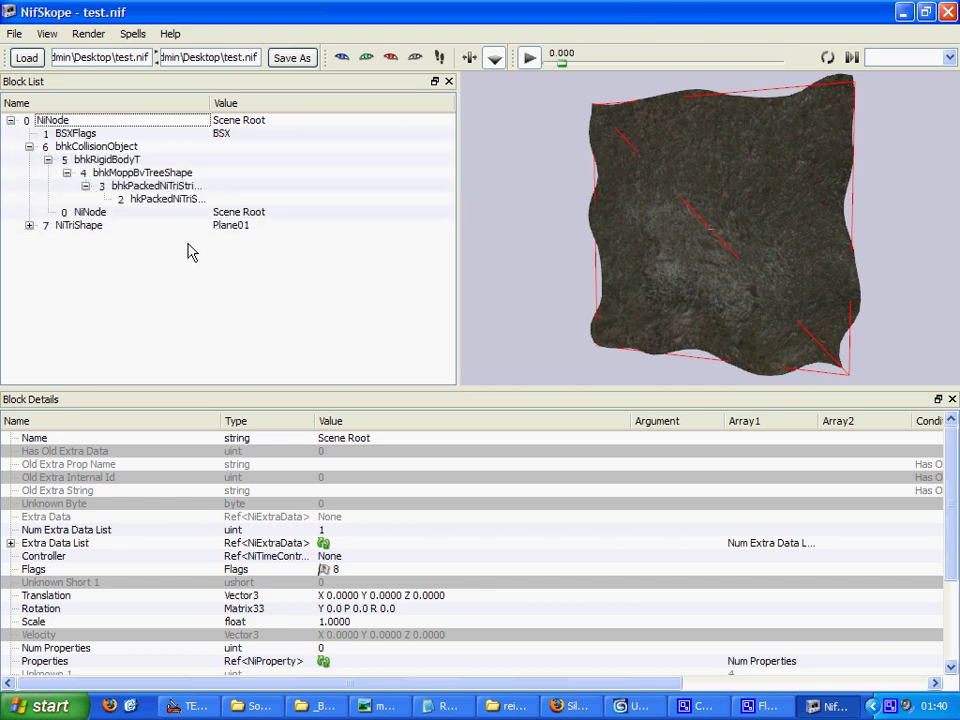
drag(563, 262, 523, 274)
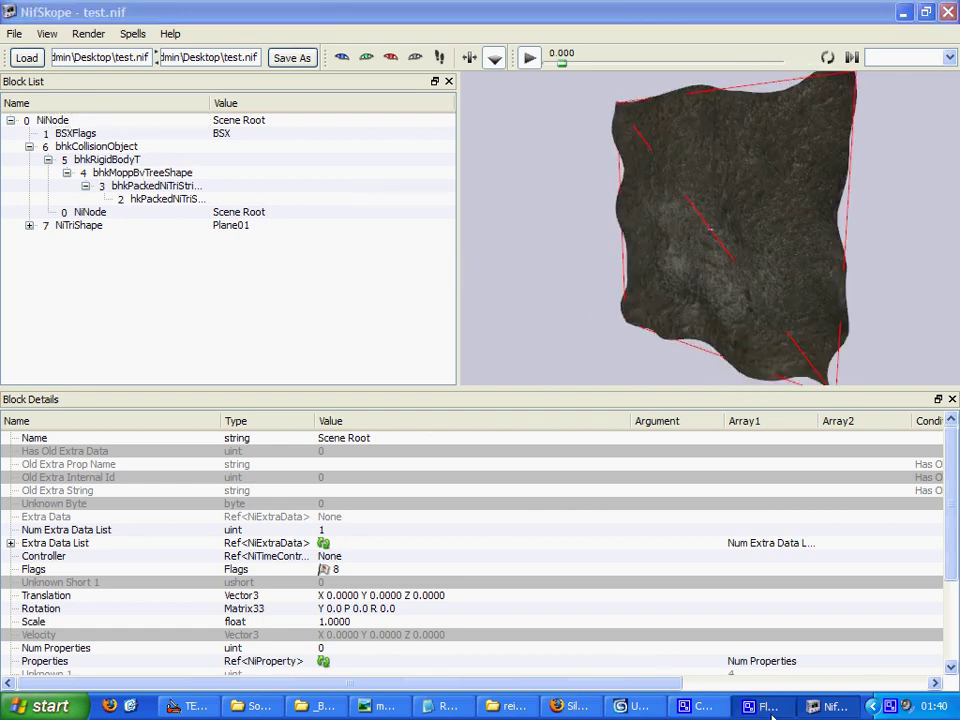
click(731, 708)
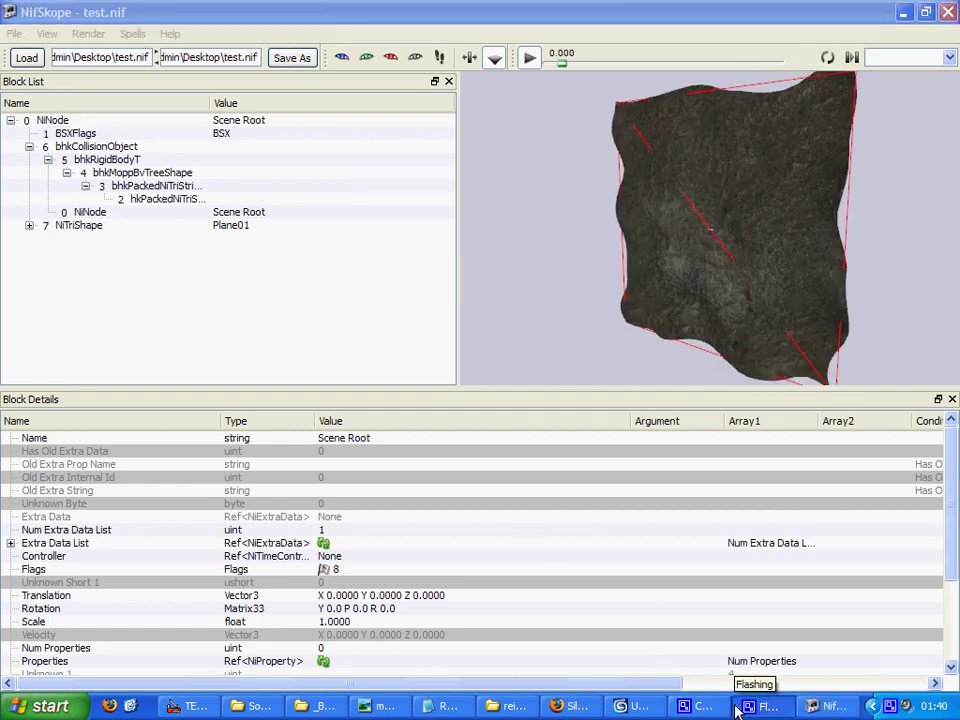